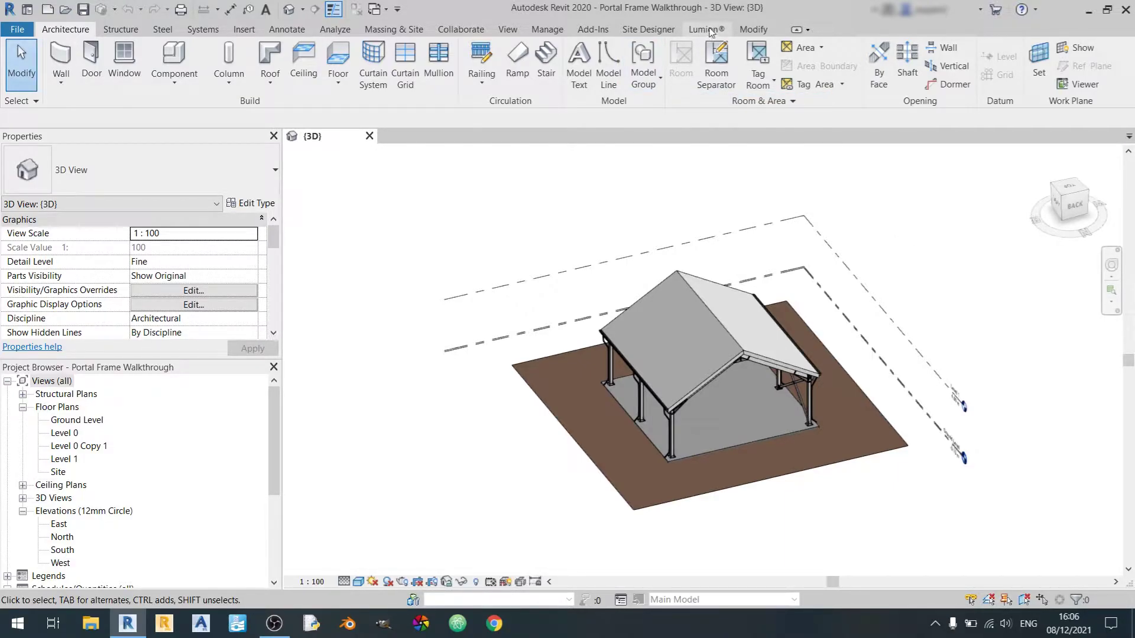
From Revit's Lumion® tab, open LiveSync Settings to review the insertion point and surface smoothing
{"action": "left_click", "coordinate": [711, 33]}
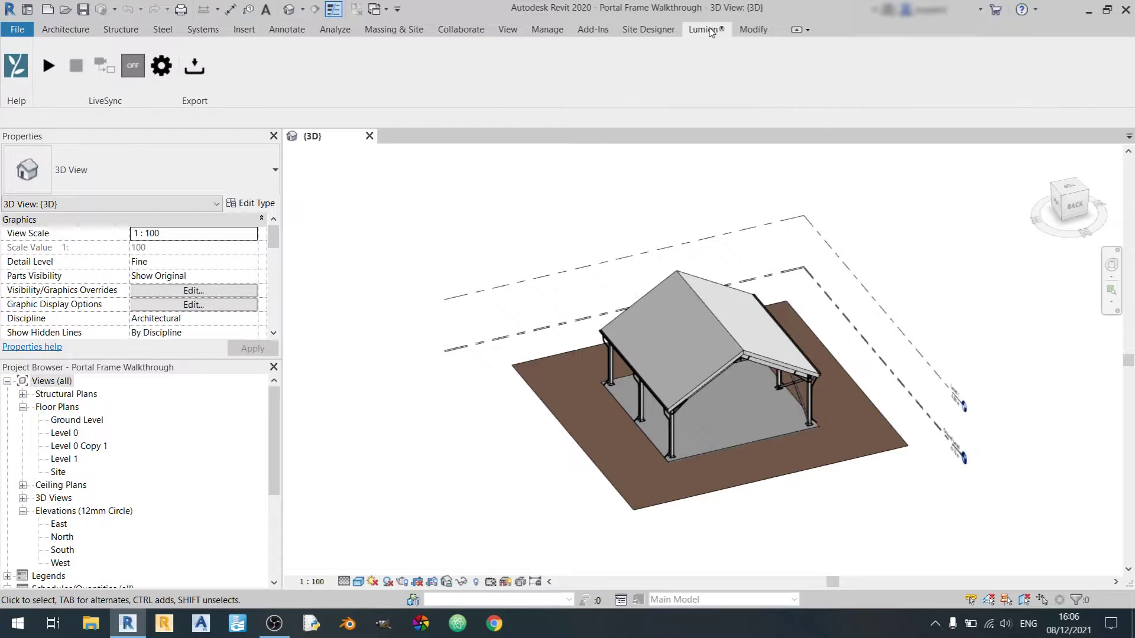
{"action": "left_click", "coordinate": [162, 67]}
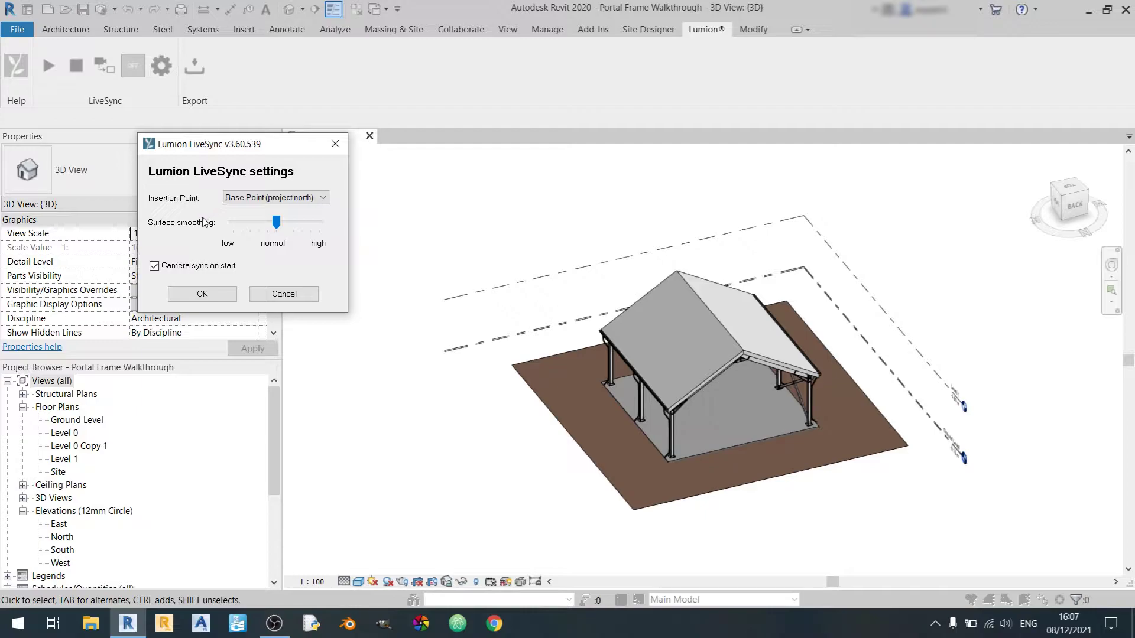
{"action": "mouse_move", "coordinate": [205, 228]}
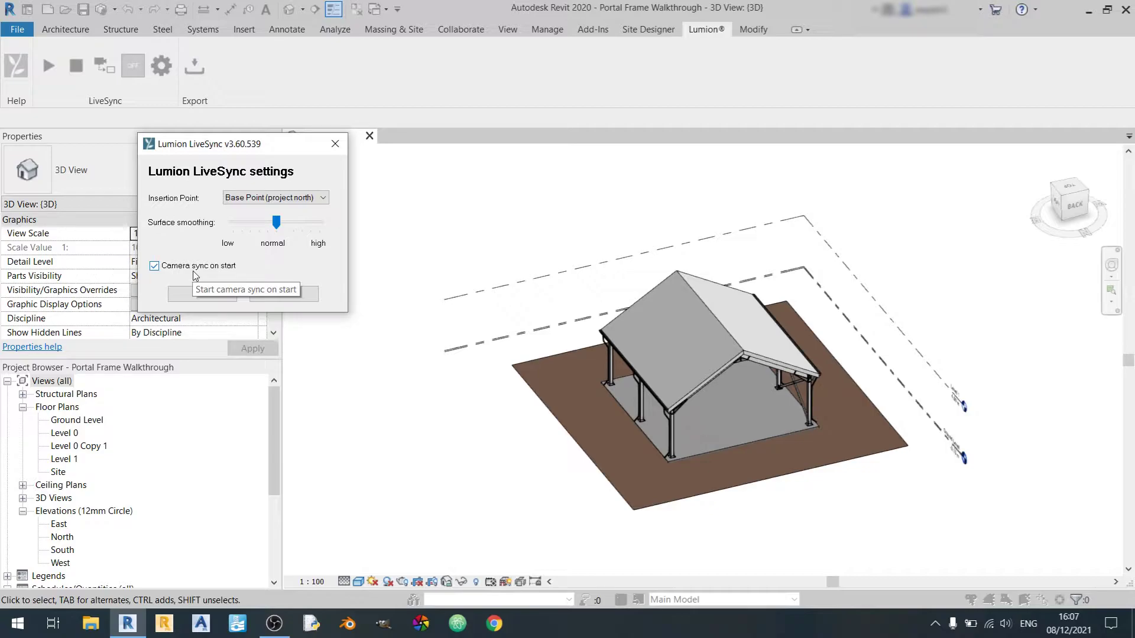
Close the settings, start LiveSync, and confirm Yes so Lumion launches with the shelter model
{"action": "left_click", "coordinate": [336, 144]}
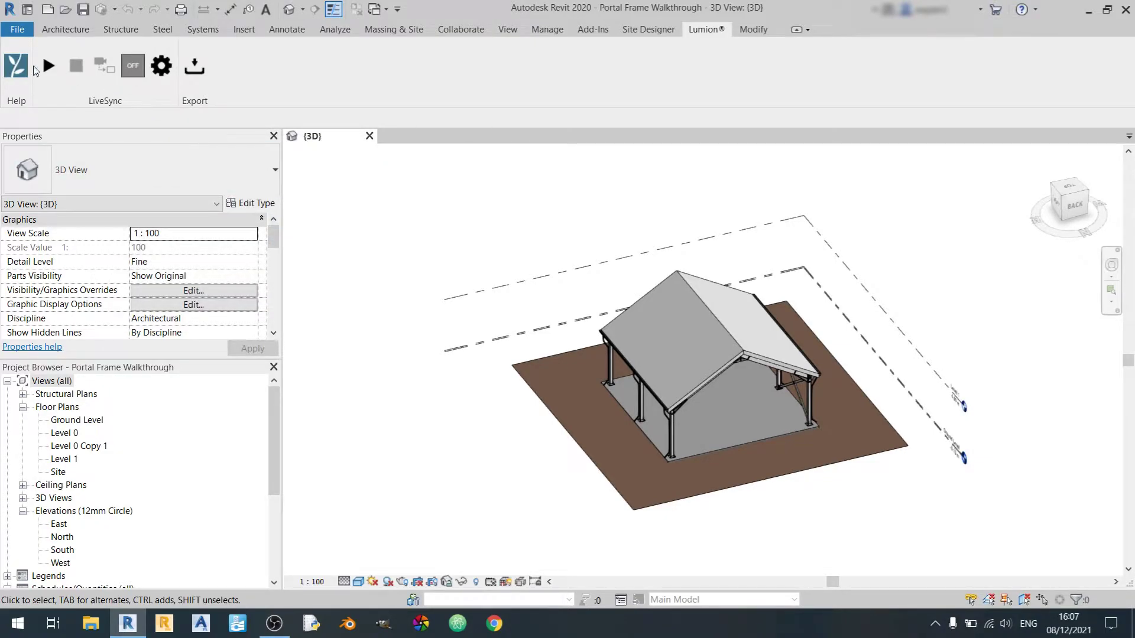
{"action": "left_click", "coordinate": [47, 65]}
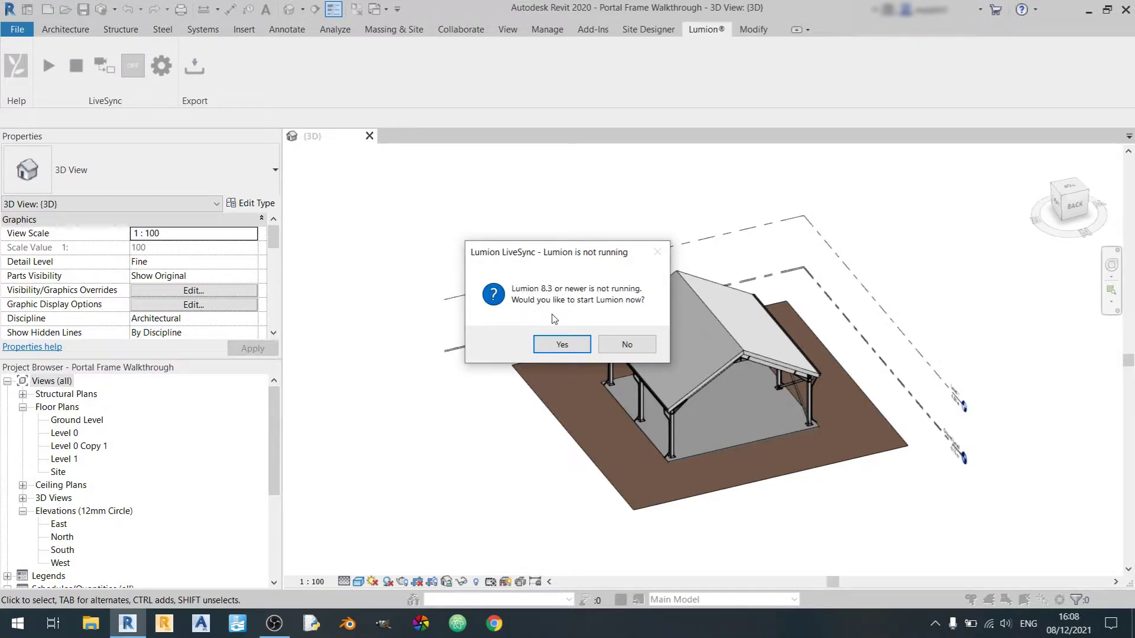
{"action": "left_click", "coordinate": [549, 347]}
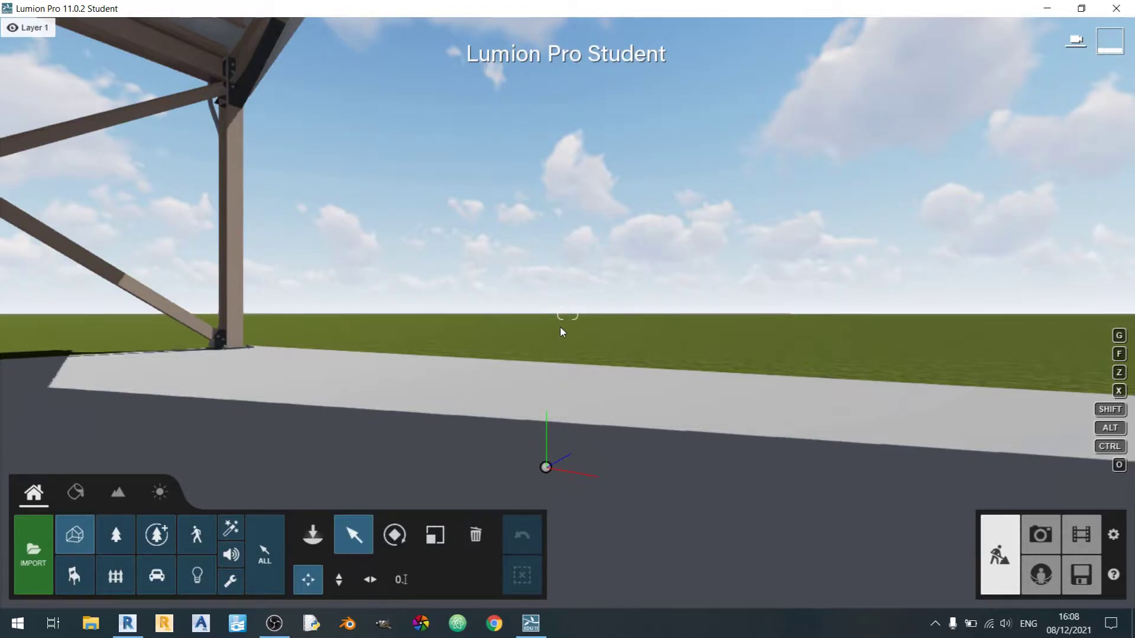
Look up under the canopy and move the camera beneath the roof, sliding right past a column
{"action": "right_click_drag", "start_coordinate": [559, 321], "coordinate": [418, 377]}
{"action": "key", "text": "w"}
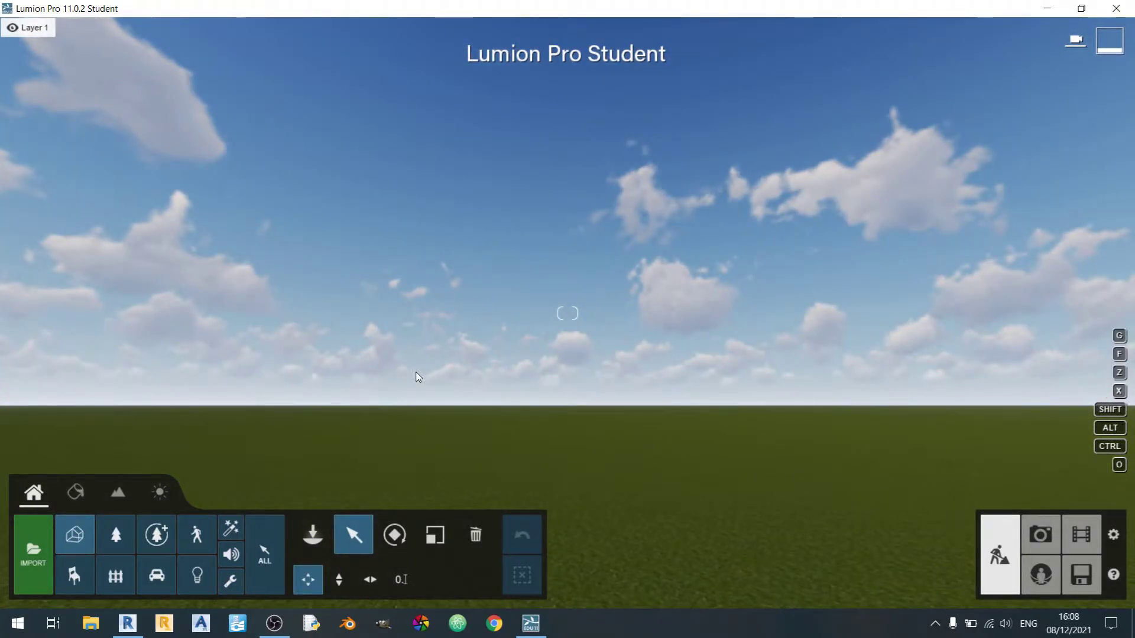
{"action": "key", "text": "s"}
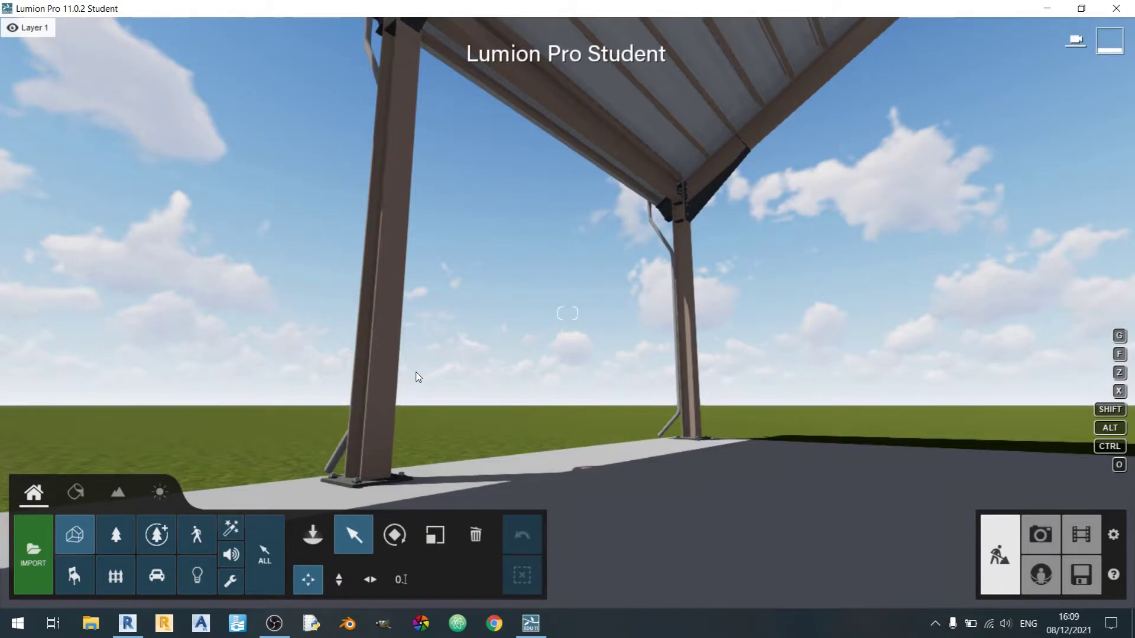
{"action": "key", "text": "w"}
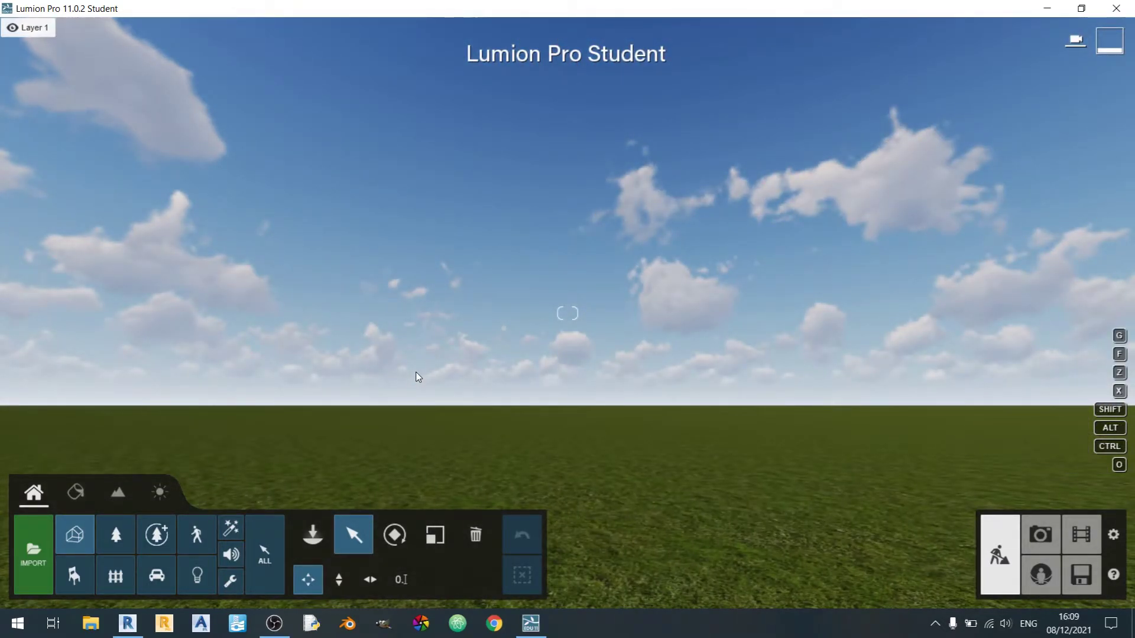
{"action": "key", "text": "s"}
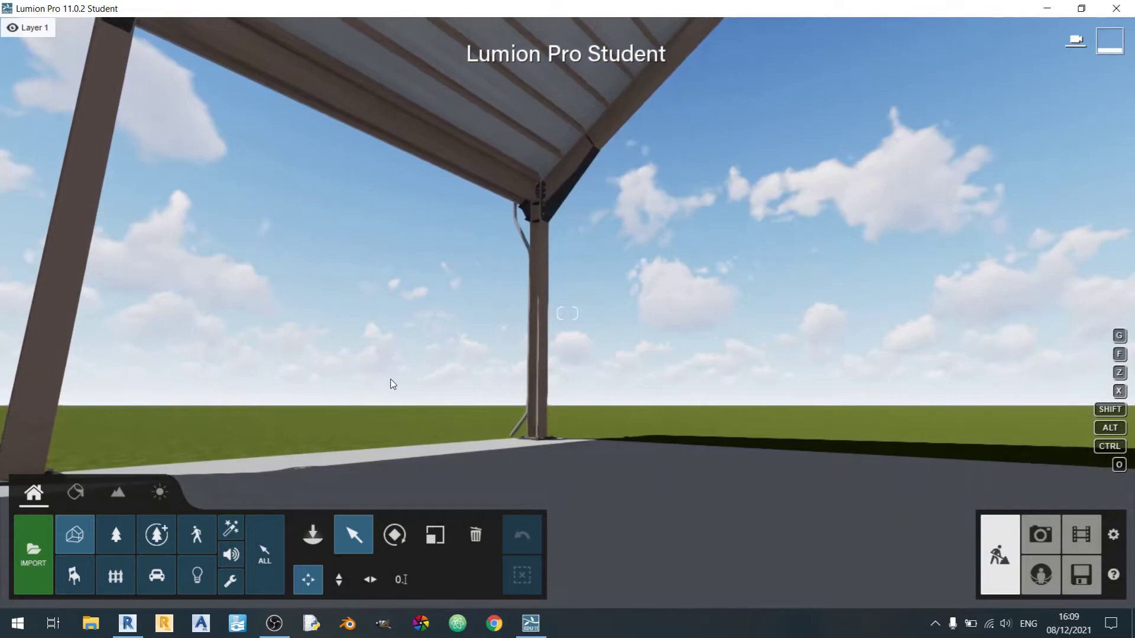
{"action": "key", "text": "d"}
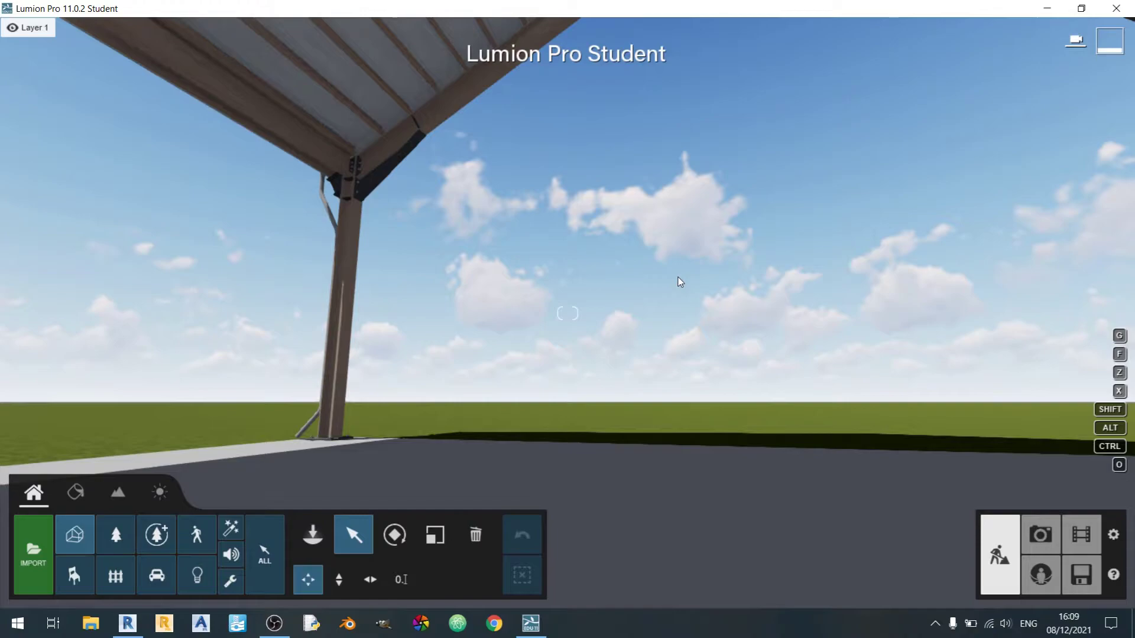
Switch to Movie mode, record a new clip, and set a level 1.7 m eye height
{"action": "left_click", "coordinate": [1081, 535]}
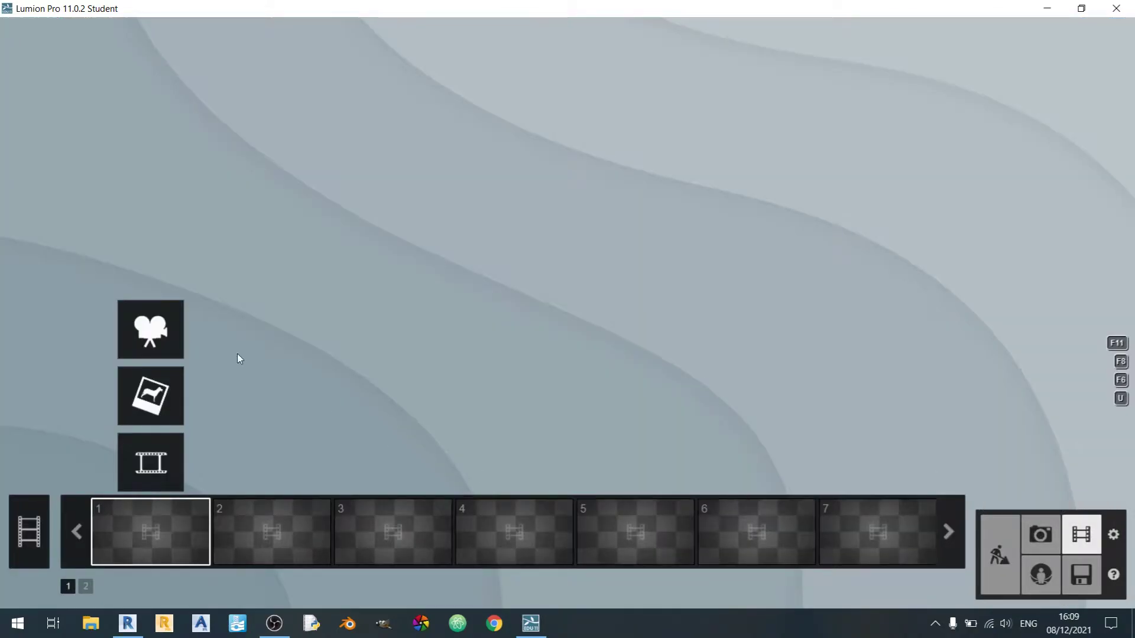
{"action": "left_click", "coordinate": [170, 313]}
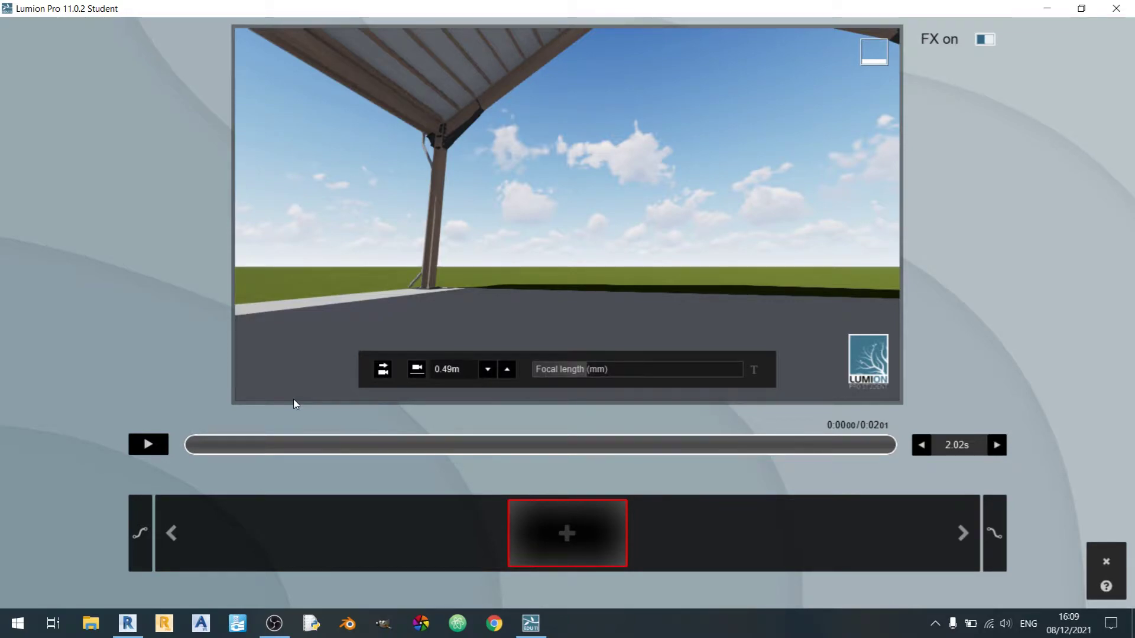
{"action": "left_click", "coordinate": [462, 367]}
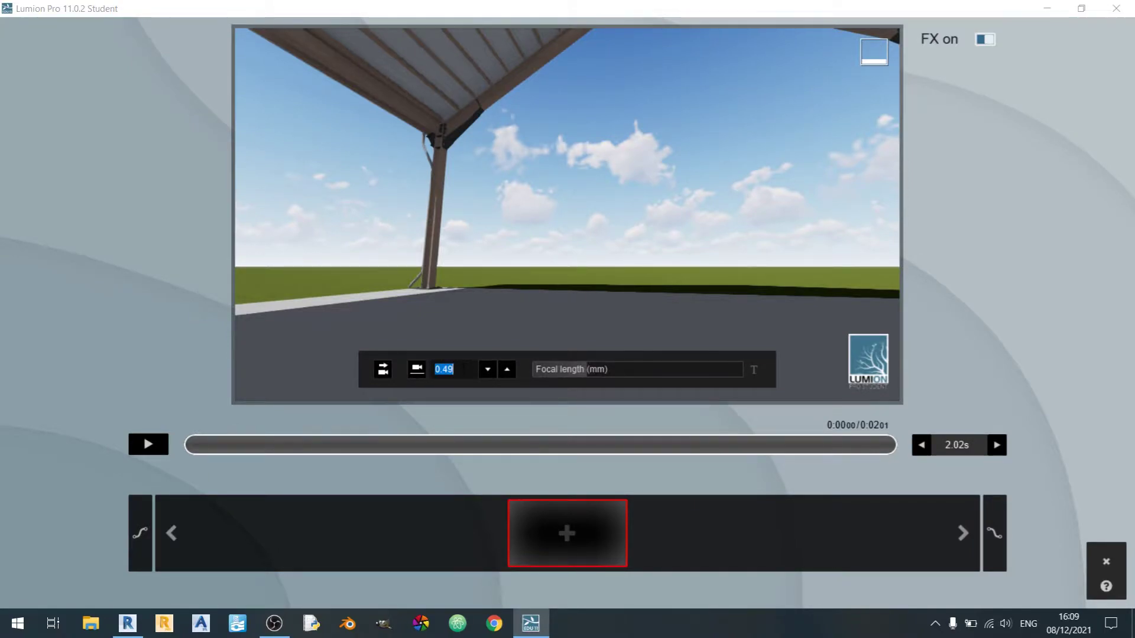
{"action": "type", "text": "1.7"}
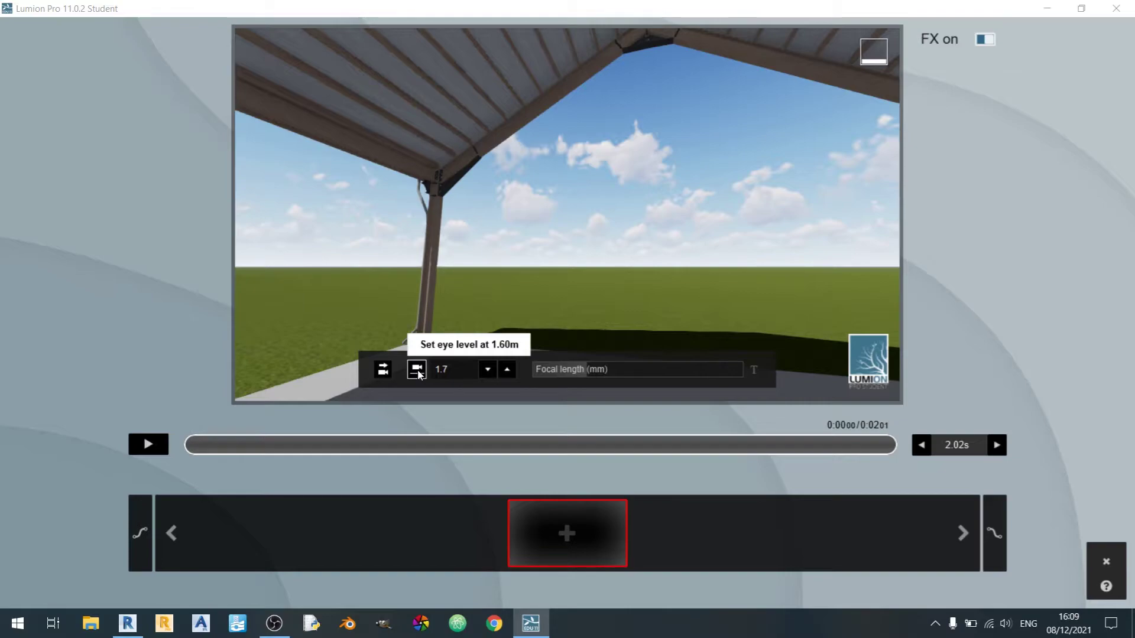
{"action": "left_click", "coordinate": [383, 368]}
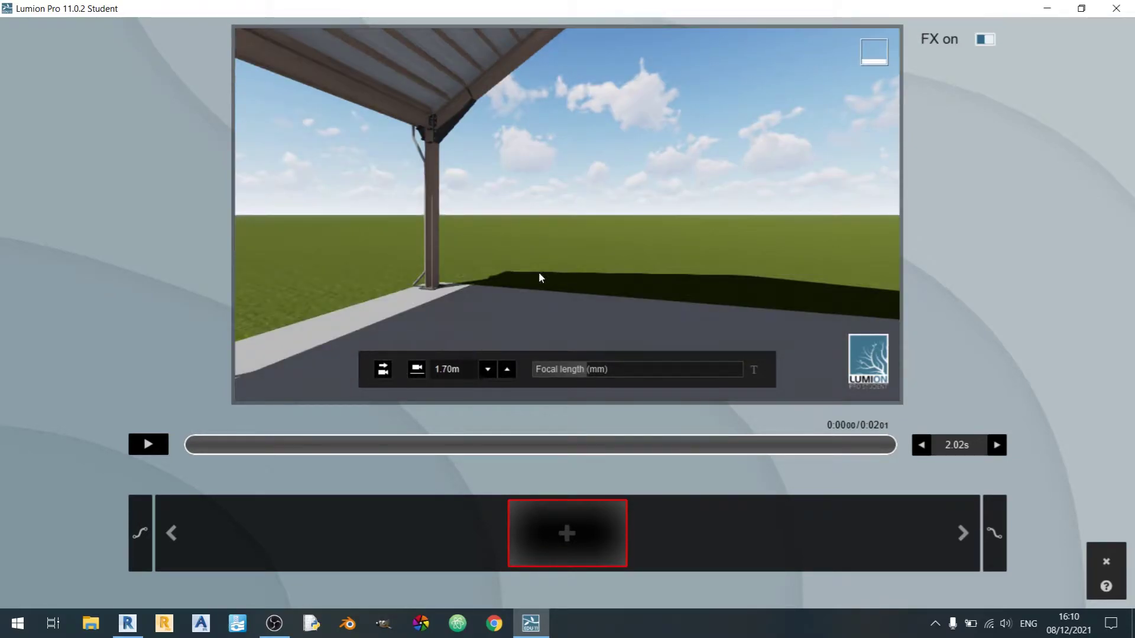
Reposition the camera, reapply the level 1.70 m eye height, and turn toward the shelter
{"action": "key", "text": "w"}
{"action": "key", "text": "s"}
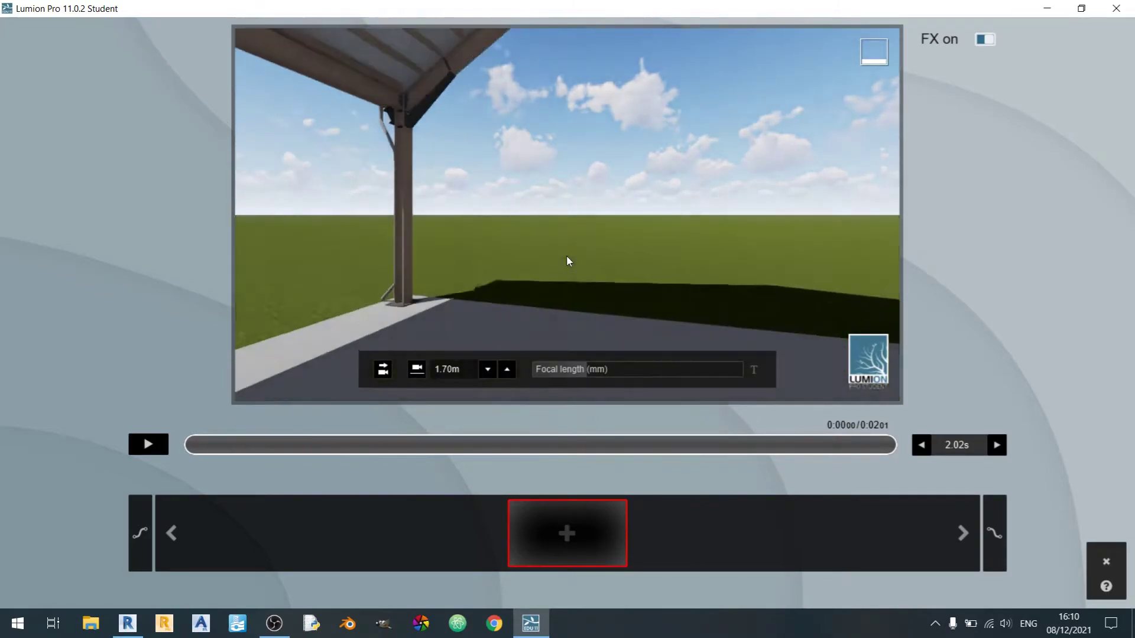
{"action": "key", "text": "w"}
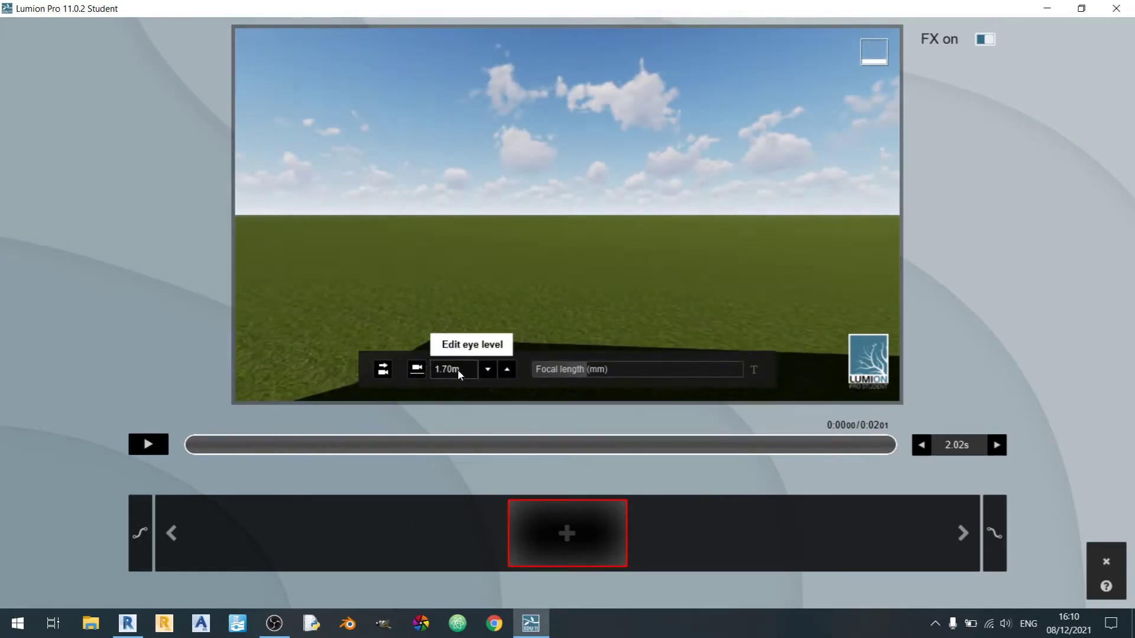
{"action": "key", "text": "w"}
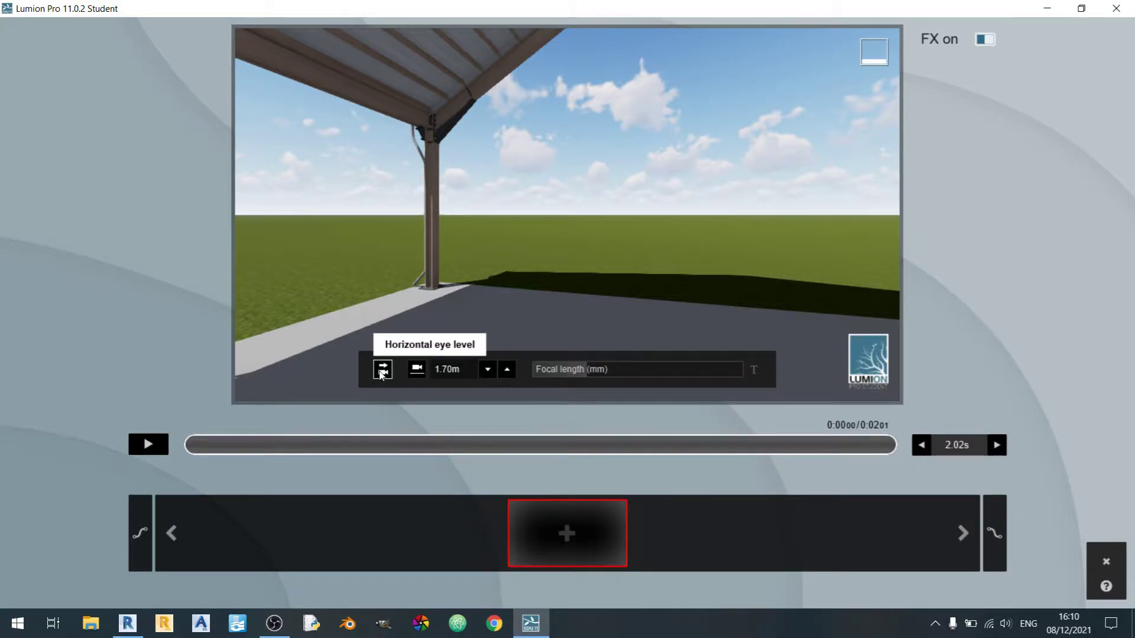
{"action": "right_click_drag", "start_coordinate": [512, 322], "coordinate": [519, 316]}
{"action": "key", "text": "q"}
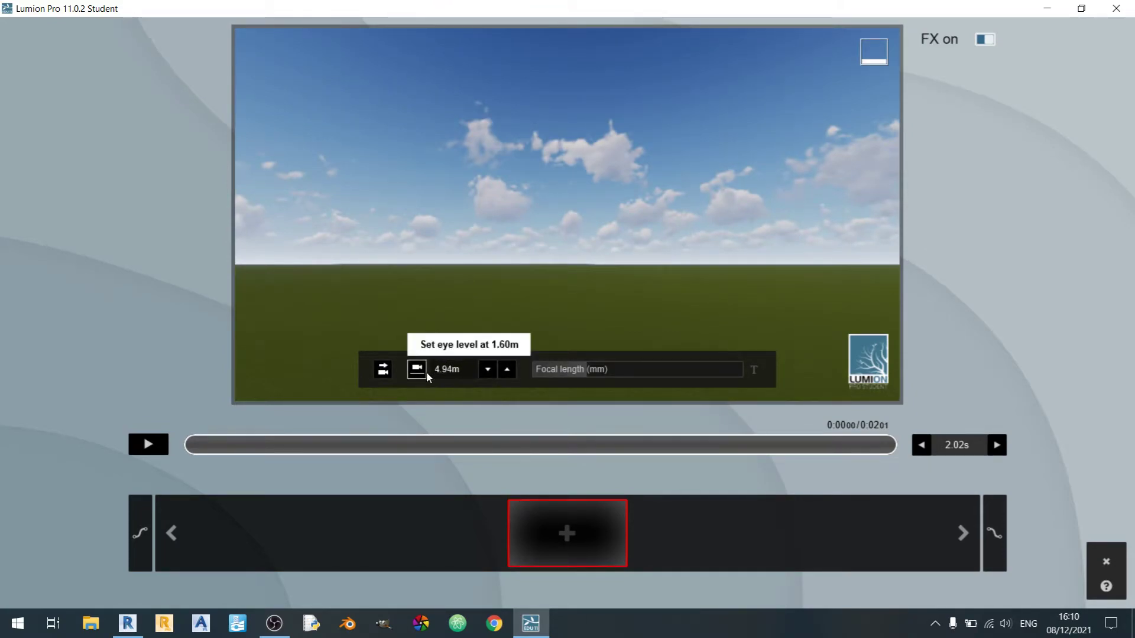
{"action": "left_click", "coordinate": [466, 375]}
{"action": "type", "text": "1.7"}
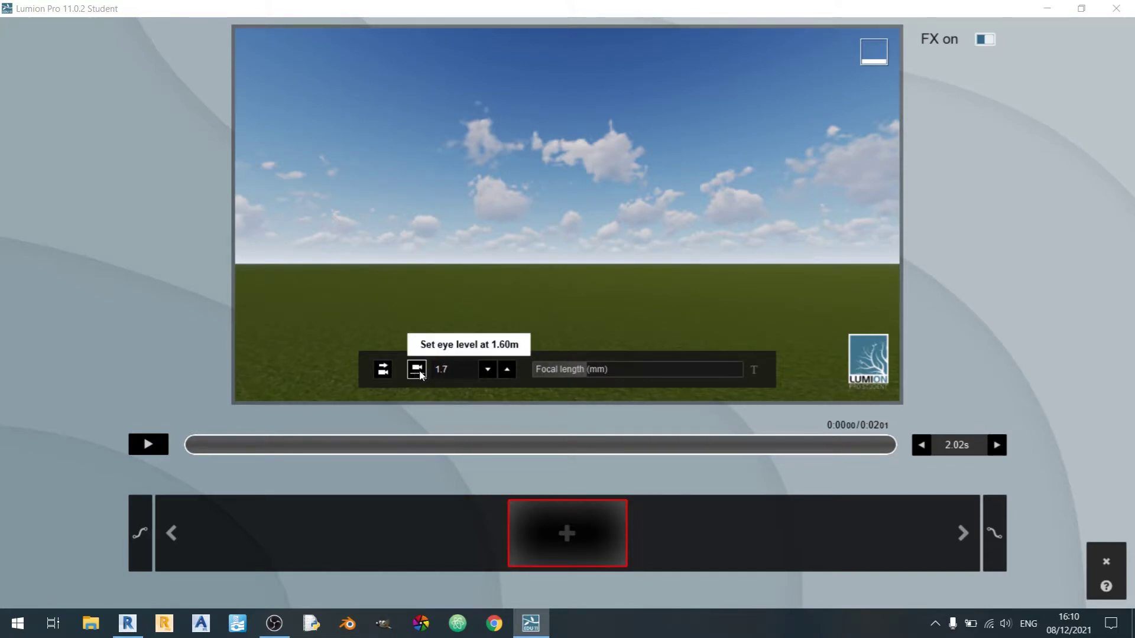
{"action": "left_click", "coordinate": [382, 370]}
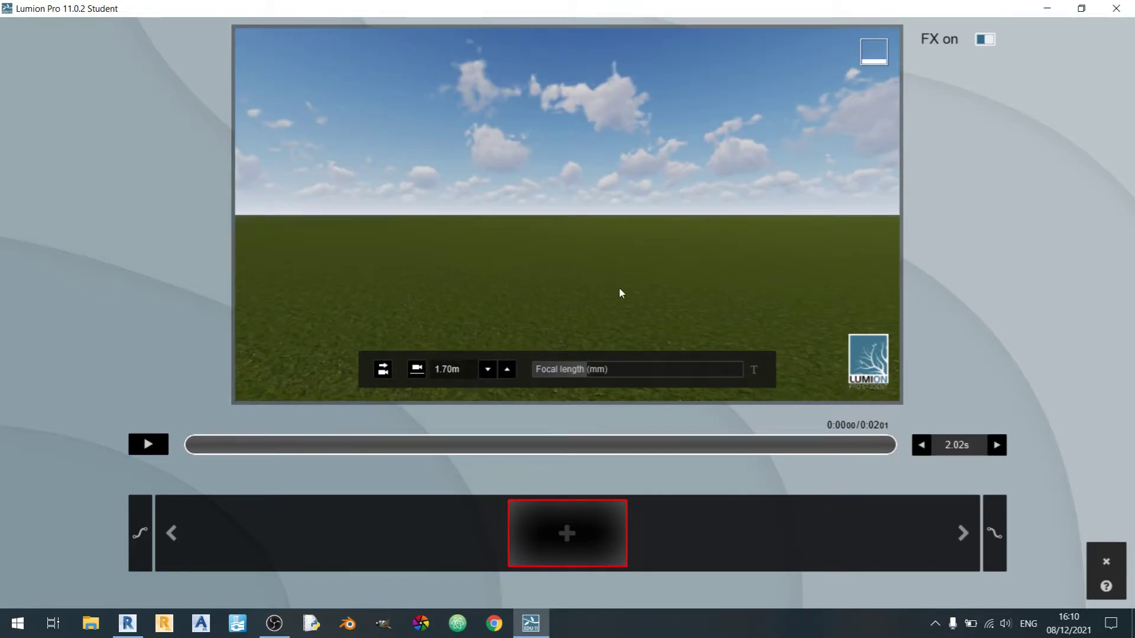
{"action": "right_click_drag", "start_coordinate": [882, 271], "coordinate": [677, 248]}
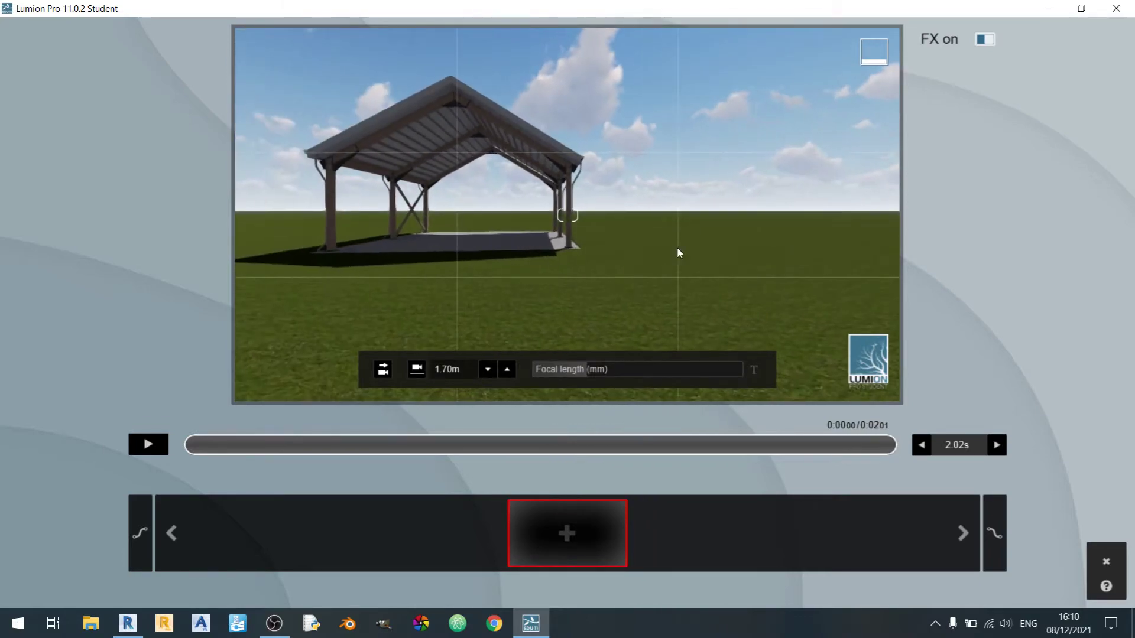
Level the camera and enter a 24 mm focal length to frame the whole shelter
{"action": "left_click", "coordinate": [382, 370]}
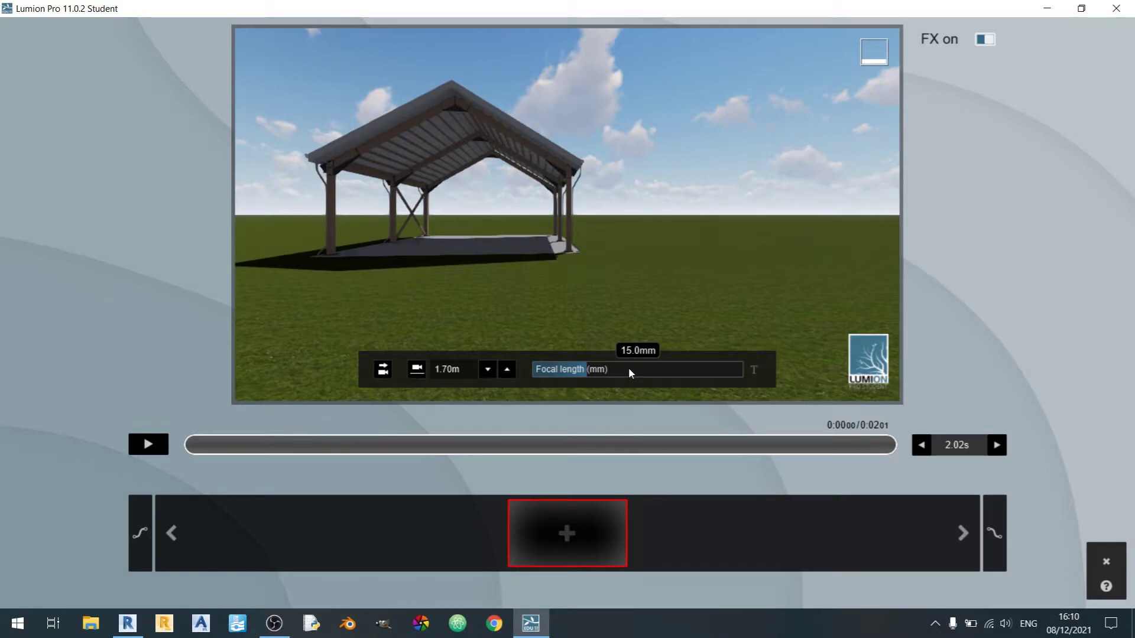
{"action": "mouse_move", "coordinate": [629, 368]}
{"action": "left_mouse_down"}
{"action": "mouse_move", "coordinate": [598, 370]}
{"action": "mouse_move", "coordinate": [611, 367]}
{"action": "left_mouse_up"}
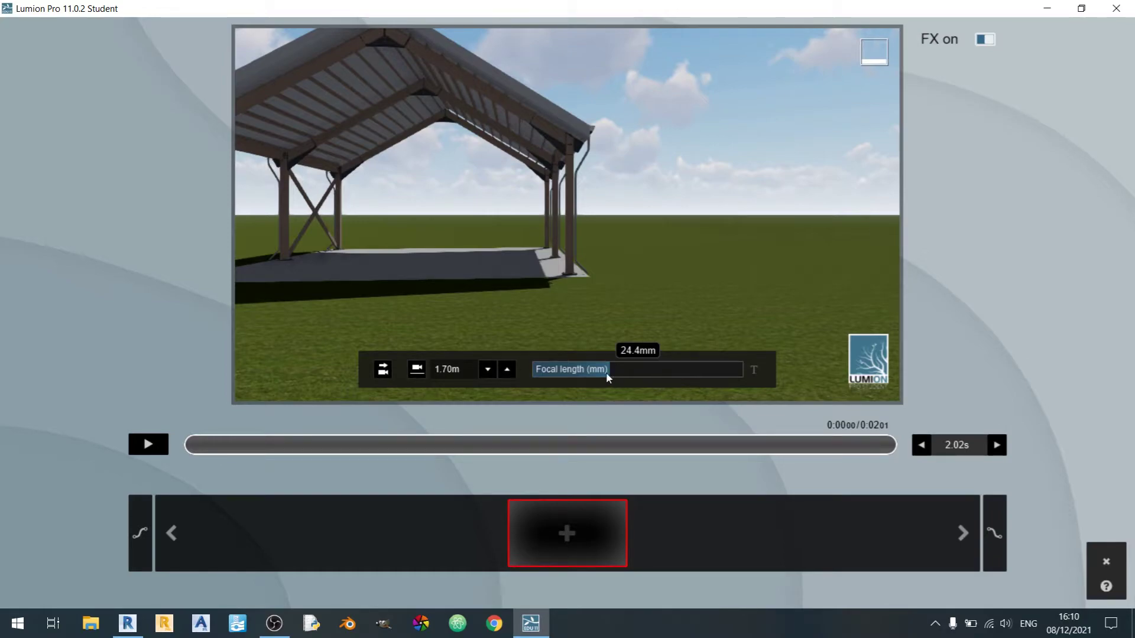
{"action": "mouse_move", "coordinate": [606, 372]}
{"action": "left_mouse_down"}
{"action": "mouse_move", "coordinate": [624, 371]}
{"action": "mouse_move", "coordinate": [581, 373]}
{"action": "mouse_move", "coordinate": [609, 370]}
{"action": "left_mouse_up"}
{"action": "left_click", "coordinate": [756, 369]}
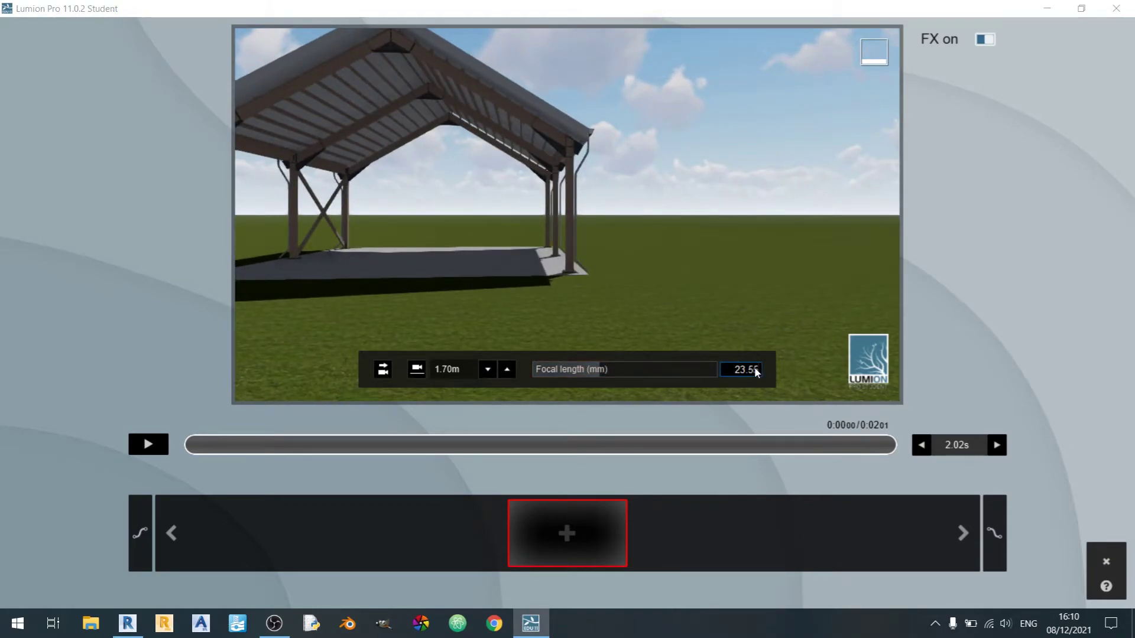
{"action": "key", "text": "BackSpace"}
{"action": "key", "text": "BackSpace"}
{"action": "key", "text": "BackSpace"}
{"action": "type", "text": "4"}
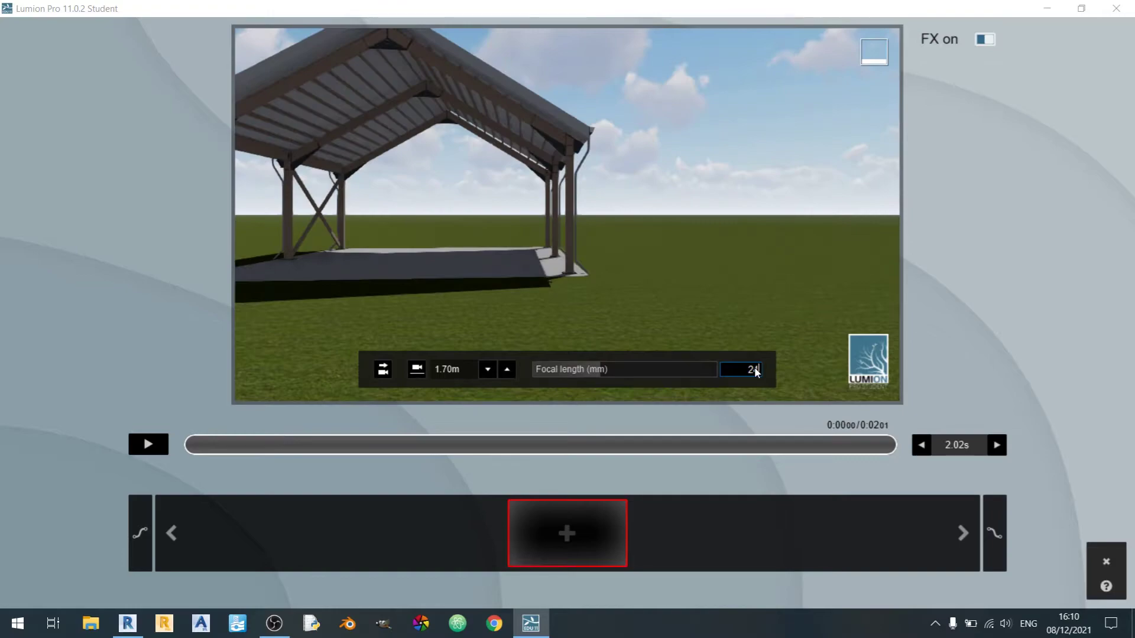
{"action": "key", "text": "Return"}
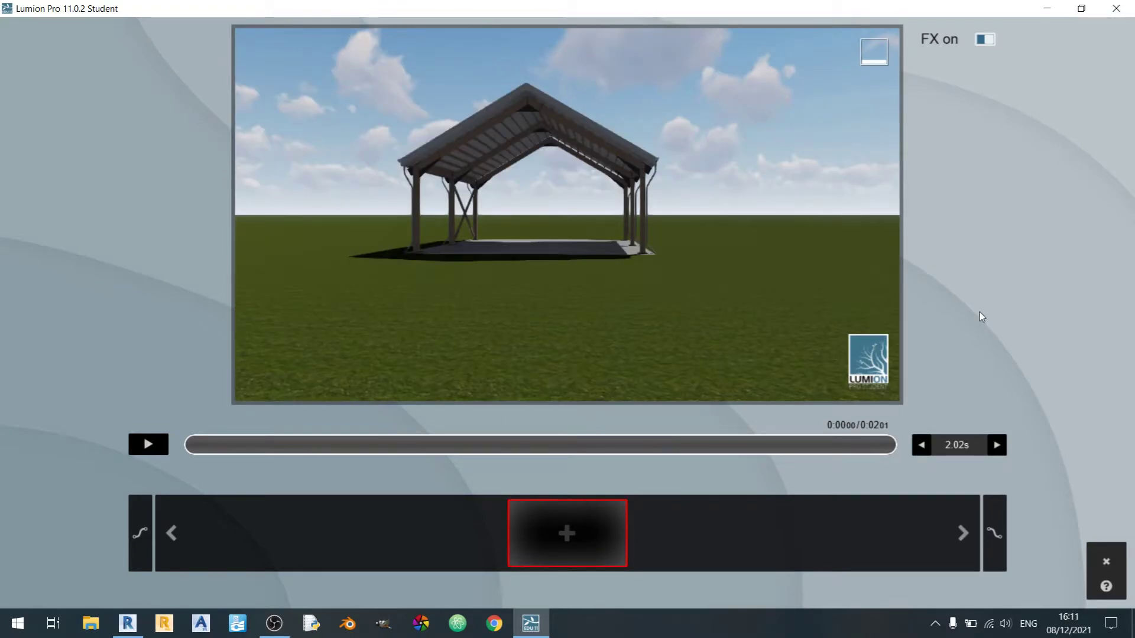
Move forward under the roof twice, adding a camera keyframe at each position for a 9-second clip
{"action": "left_click", "coordinate": [537, 541]}
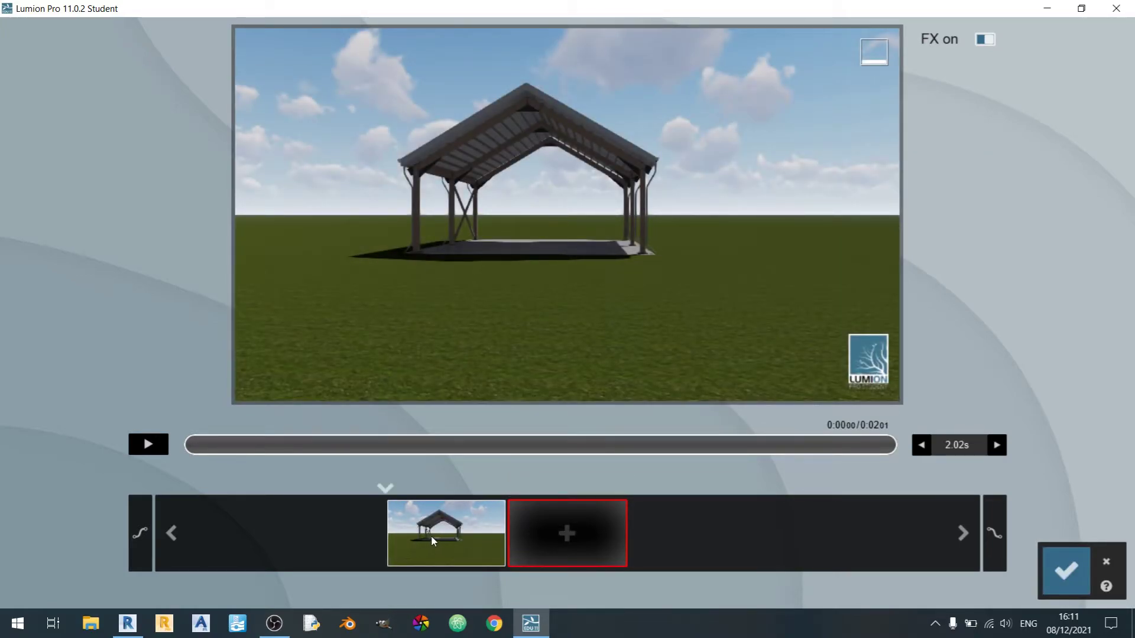
{"action": "mouse_move", "coordinate": [831, 201]}
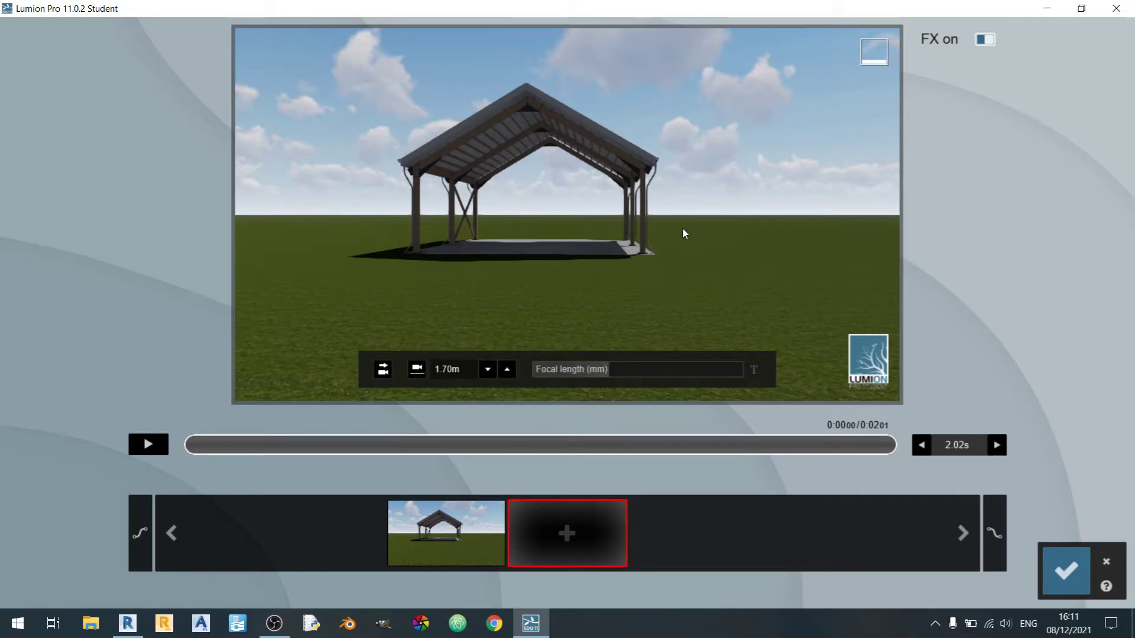
{"action": "key", "text": "w"}
{"action": "left_click", "coordinate": [538, 523]}
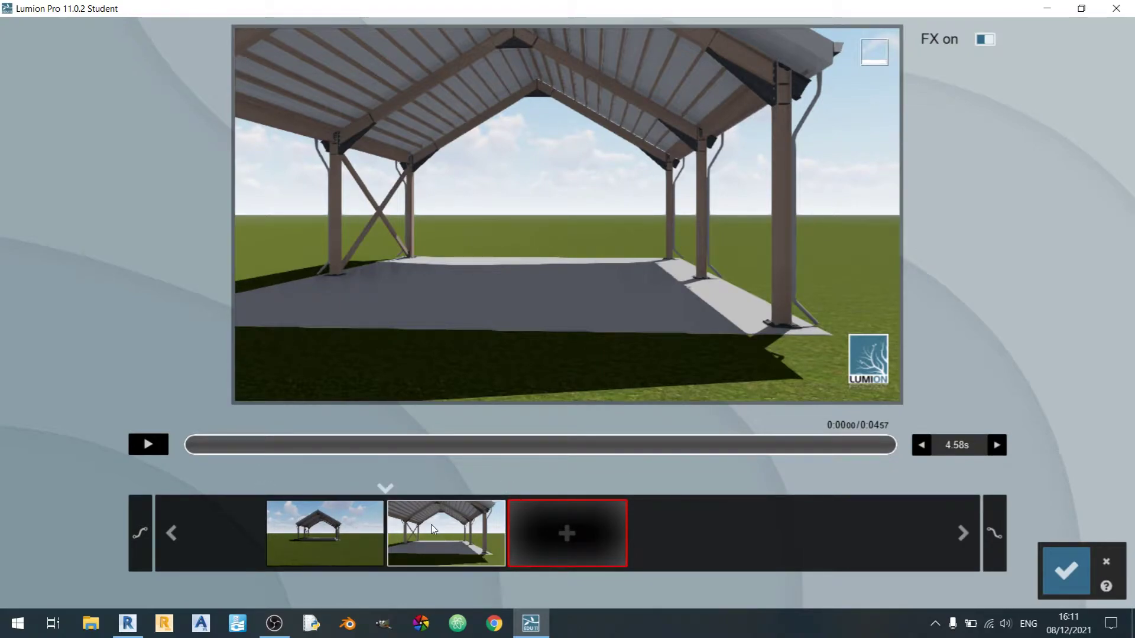
{"action": "mouse_move", "coordinate": [738, 310]}
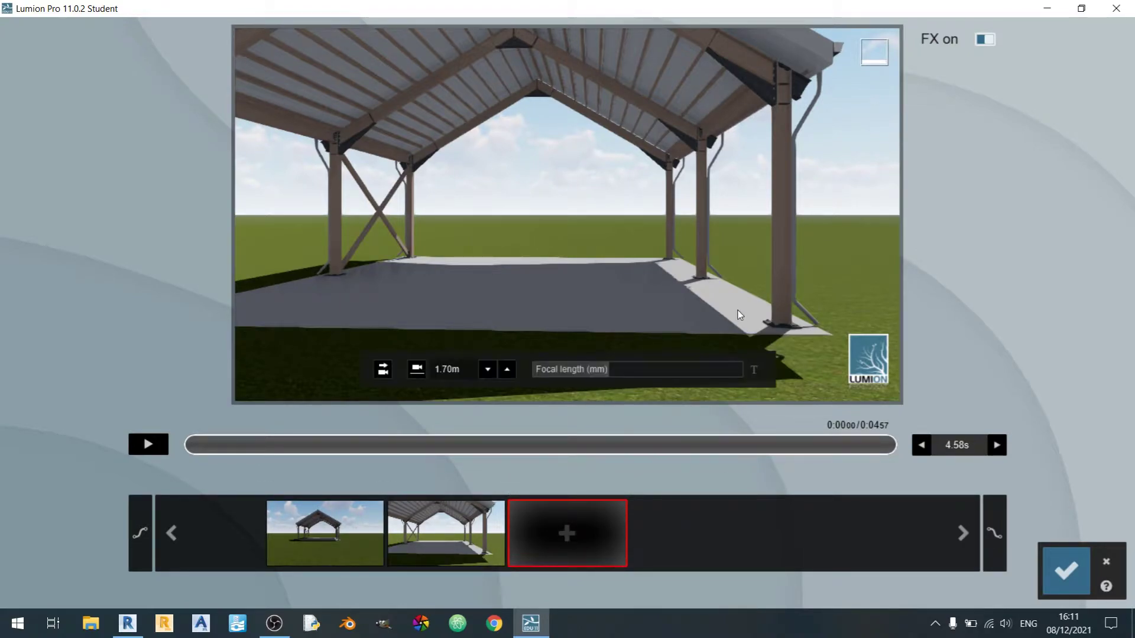
{"action": "key", "text": "w"}
{"action": "left_click", "coordinate": [562, 532]}
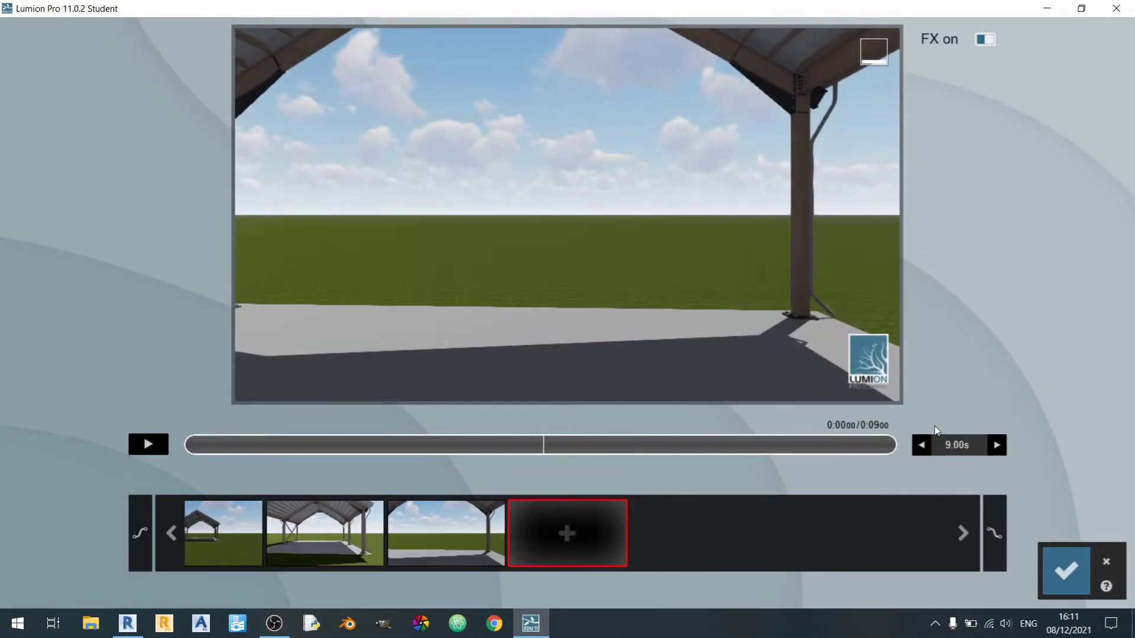
Confirm the clip with the Save Clip check mark and play back the 9-second result
{"action": "left_click", "coordinate": [1065, 570]}
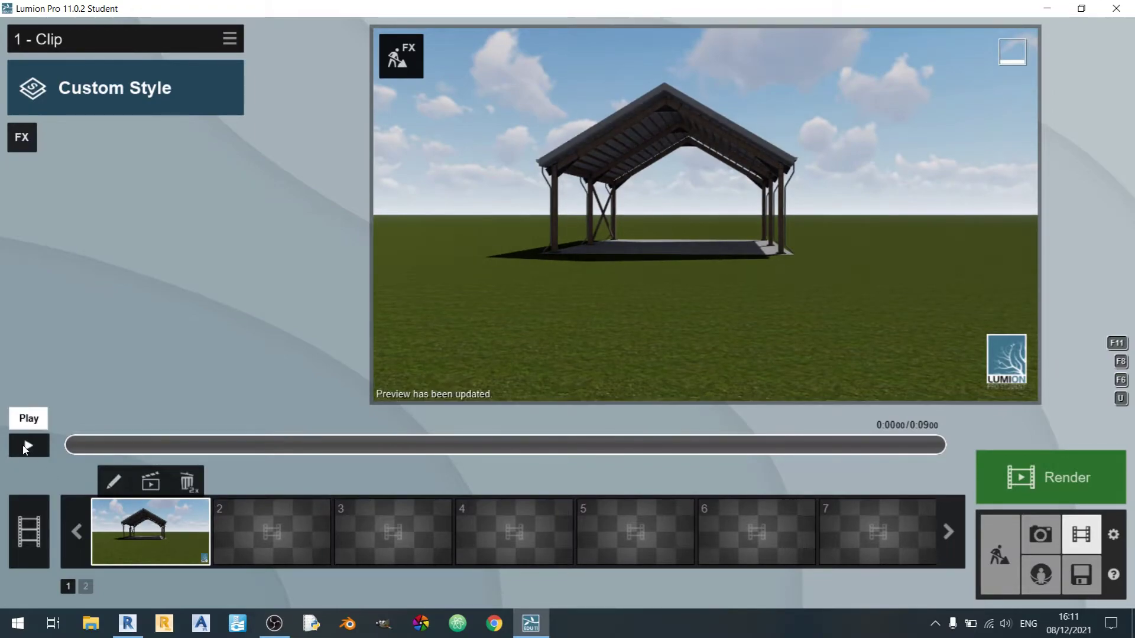
{"action": "left_click", "coordinate": [26, 448]}
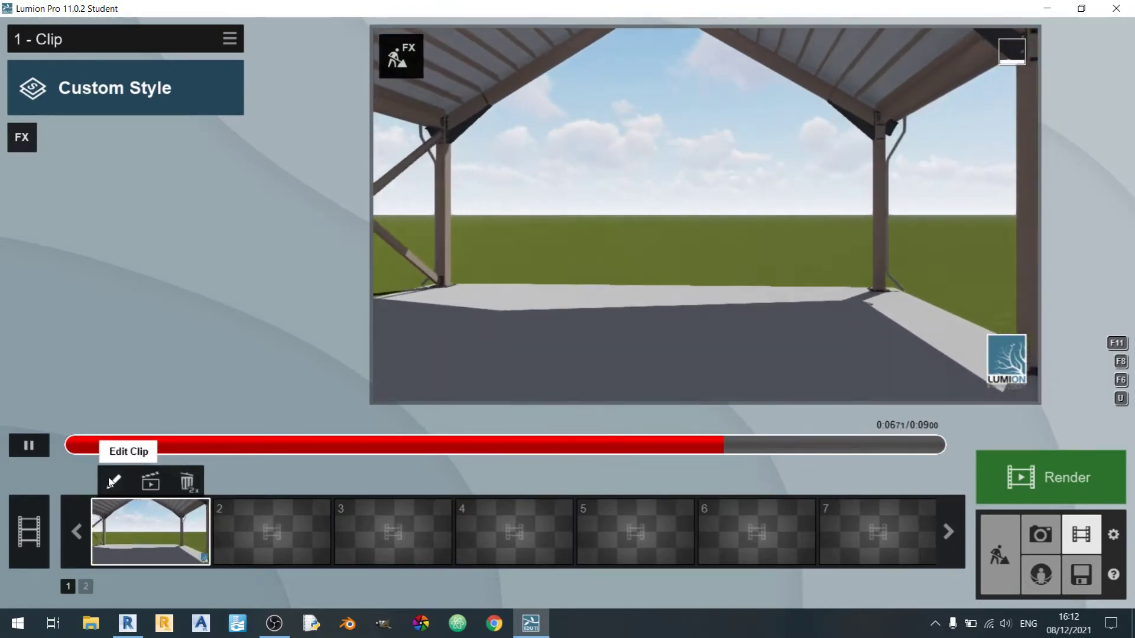
Reopen the clip, add two level eye-height keyframes framing the columns, and save it at about 17.8 seconds
{"action": "left_click", "coordinate": [113, 482]}
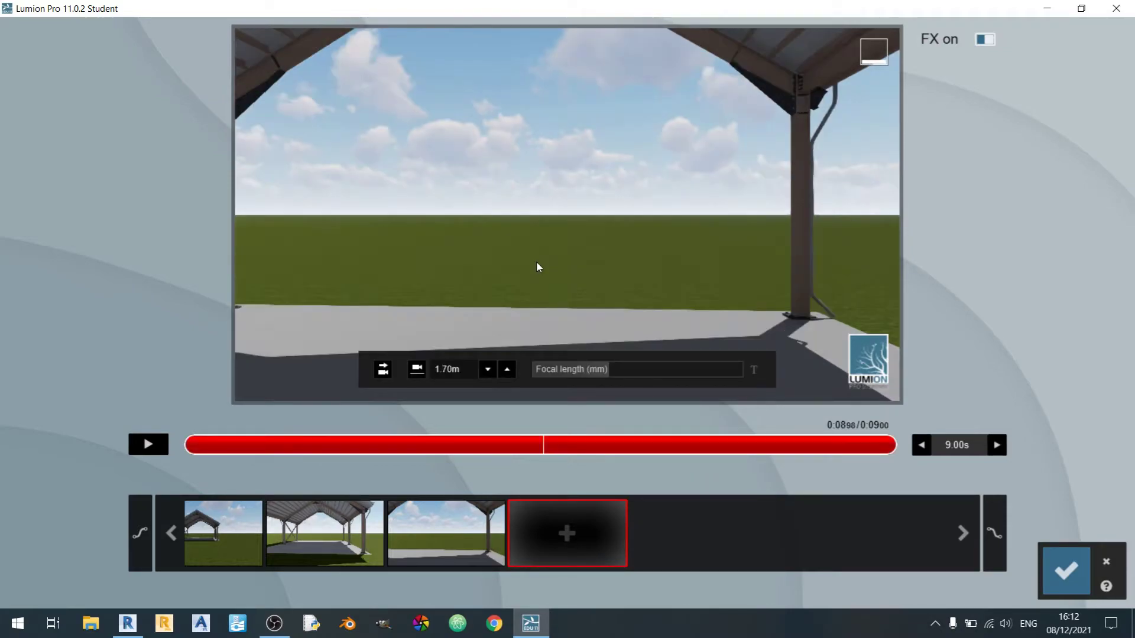
{"action": "mouse_move", "coordinate": [537, 261]}
{"action": "right_mouse_down"}
{"action": "mouse_move", "coordinate": [509, 262]}
{"action": "mouse_move", "coordinate": [680, 261]}
{"action": "mouse_move", "coordinate": [529, 261]}
{"action": "mouse_move", "coordinate": [542, 261]}
{"action": "right_mouse_up"}
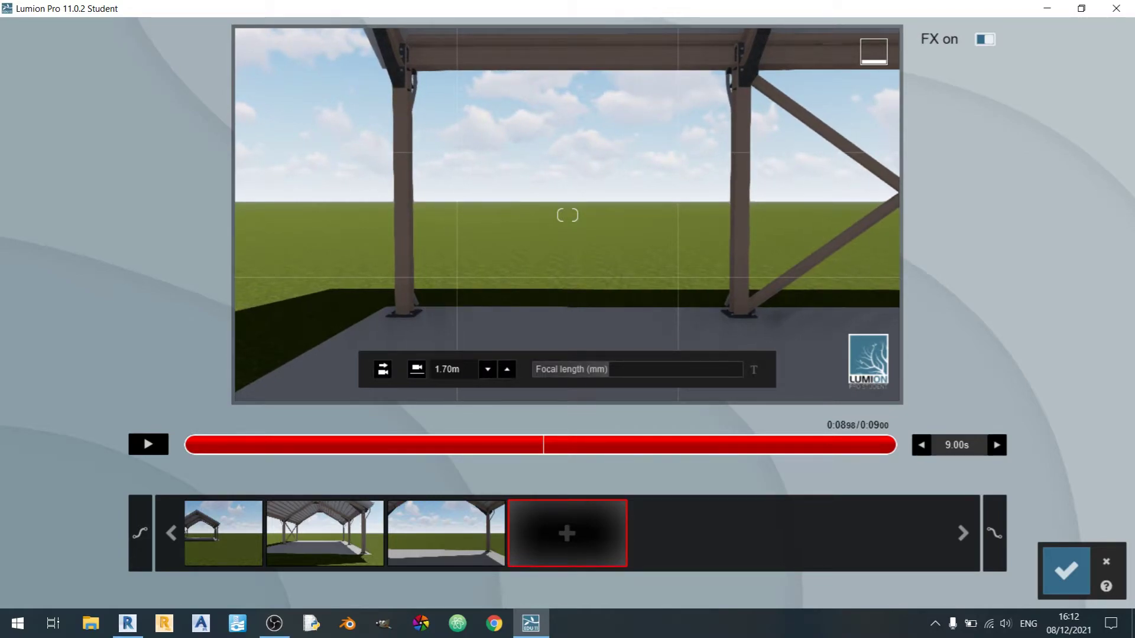
{"action": "left_click", "coordinate": [383, 369]}
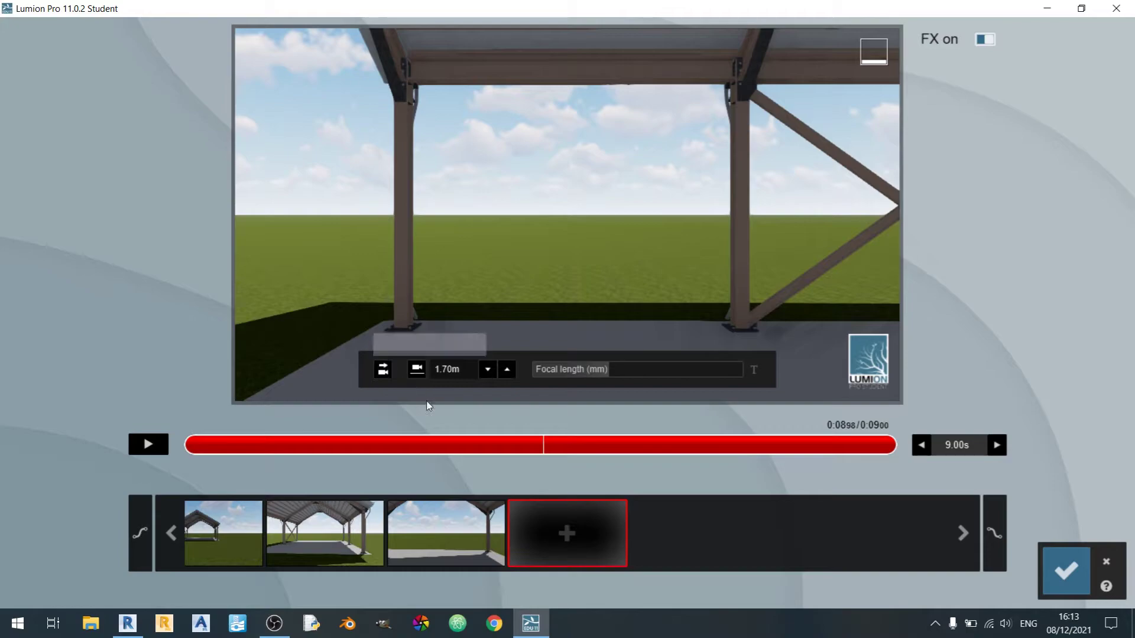
{"action": "left_click", "coordinate": [584, 547]}
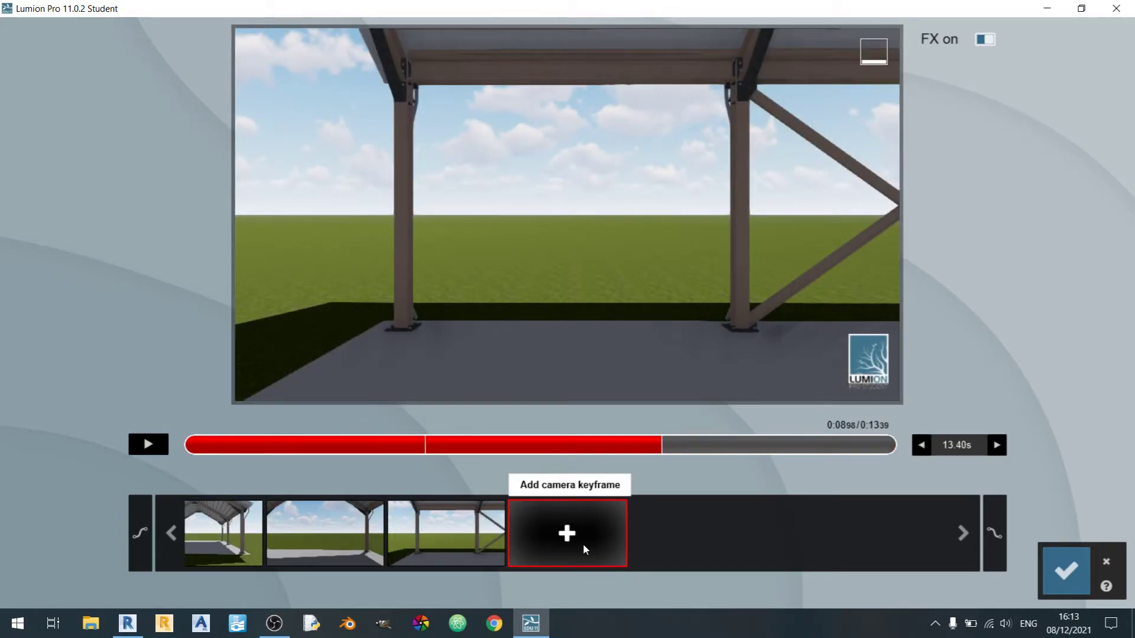
{"action": "key", "text": "w"}
{"action": "key", "text": "s"}
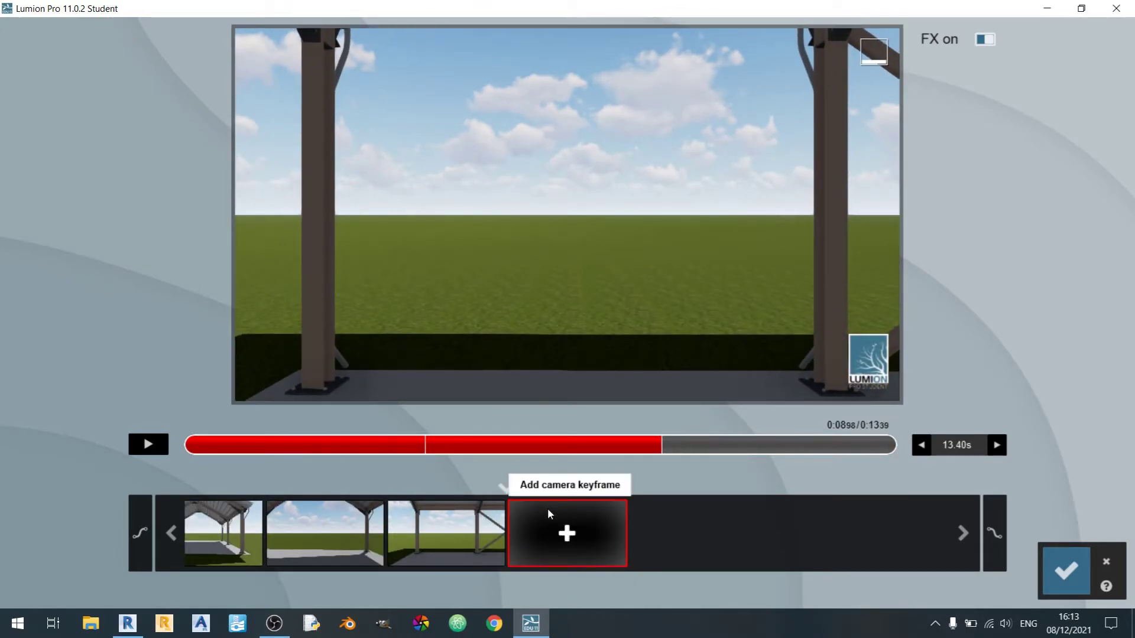
{"action": "left_click", "coordinate": [558, 512]}
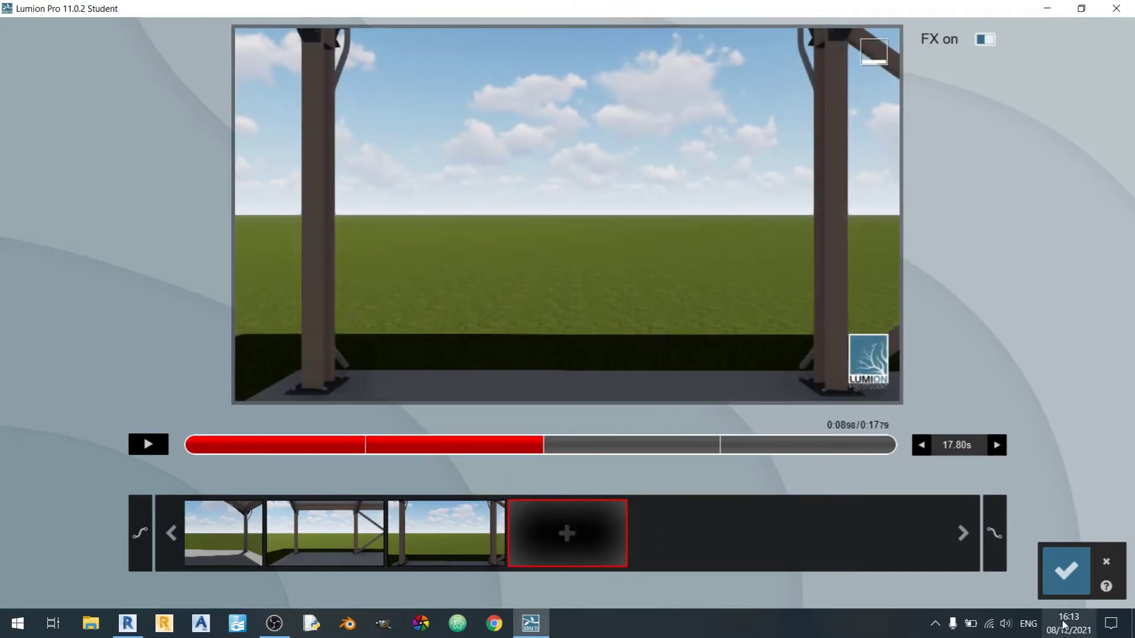
{"action": "left_click", "coordinate": [1064, 578]}
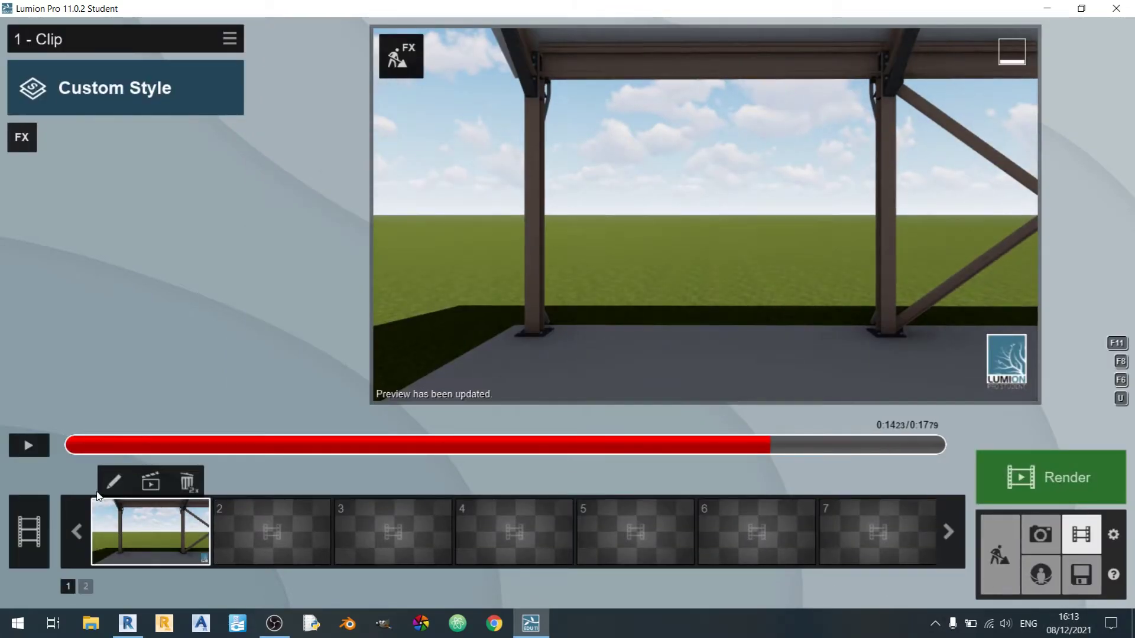
Rewind the timeline to 0 and play through the 17.79-second clip, pausing to review
{"action": "left_click_drag", "start_coordinate": [107, 444], "coordinate": [63, 443]}
{"action": "left_click", "coordinate": [34, 442]}
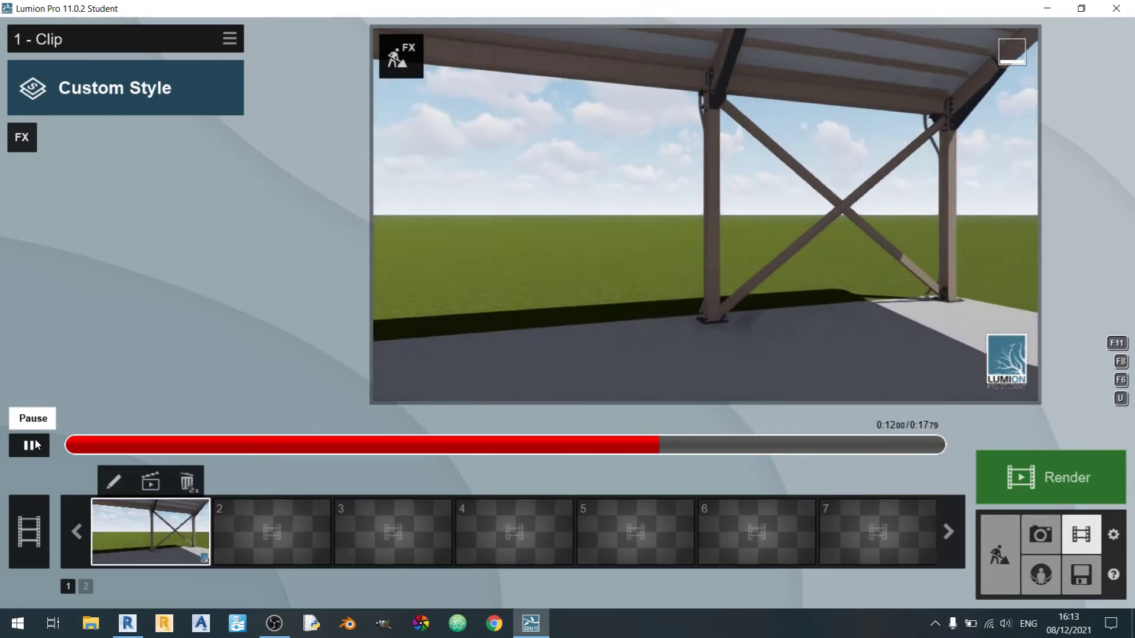
{"action": "left_click", "coordinate": [39, 444]}
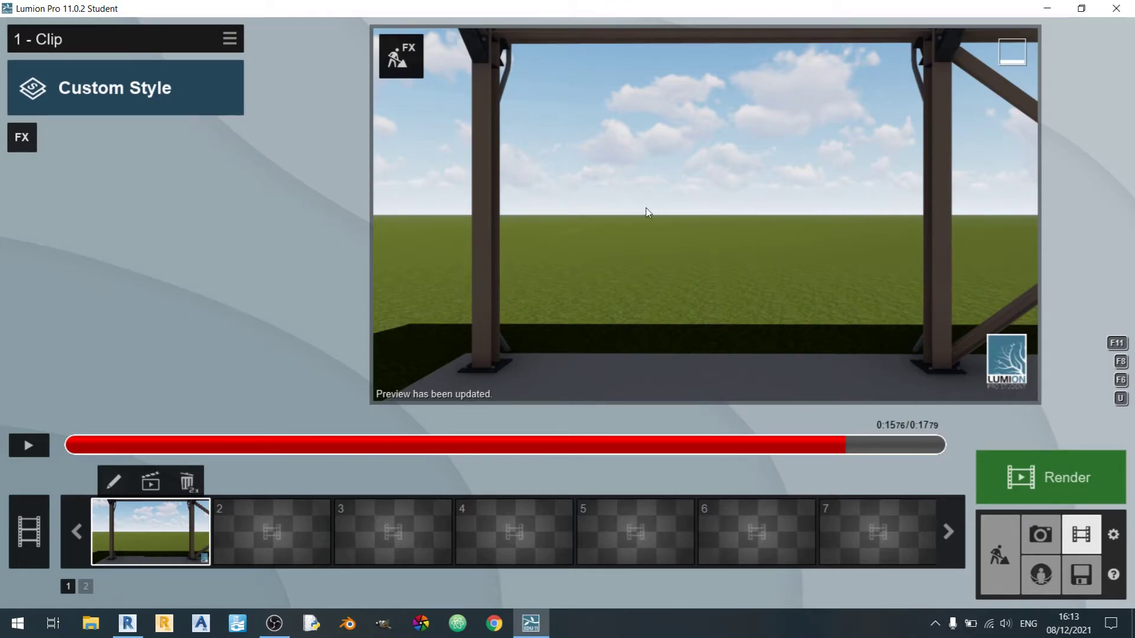
{"action": "key", "text": "space"}
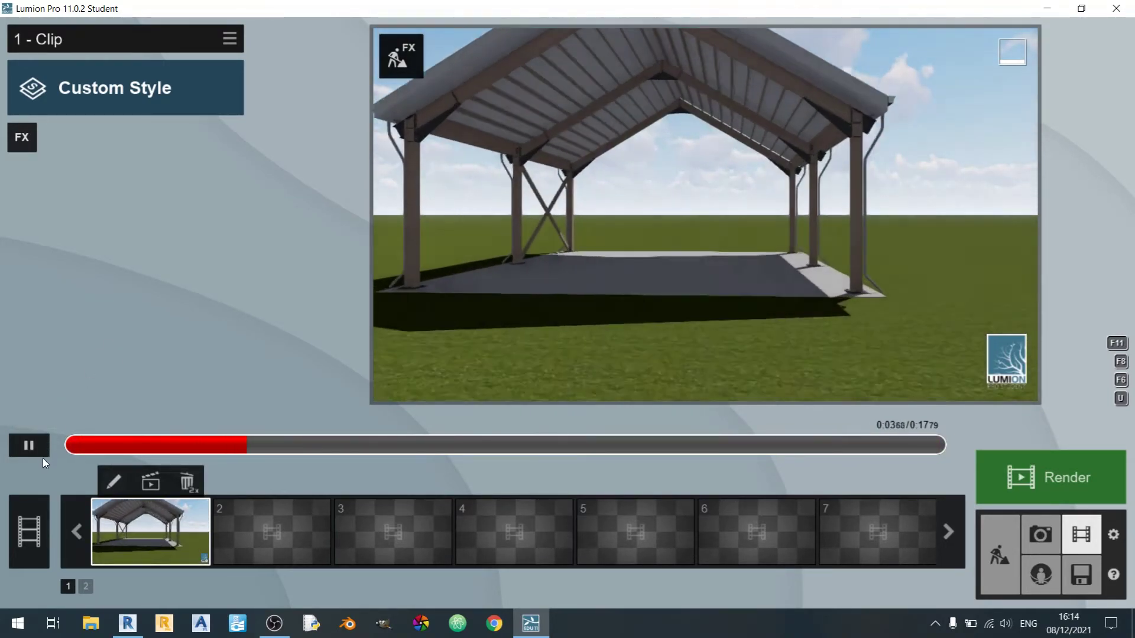
{"action": "left_click", "coordinate": [40, 452]}
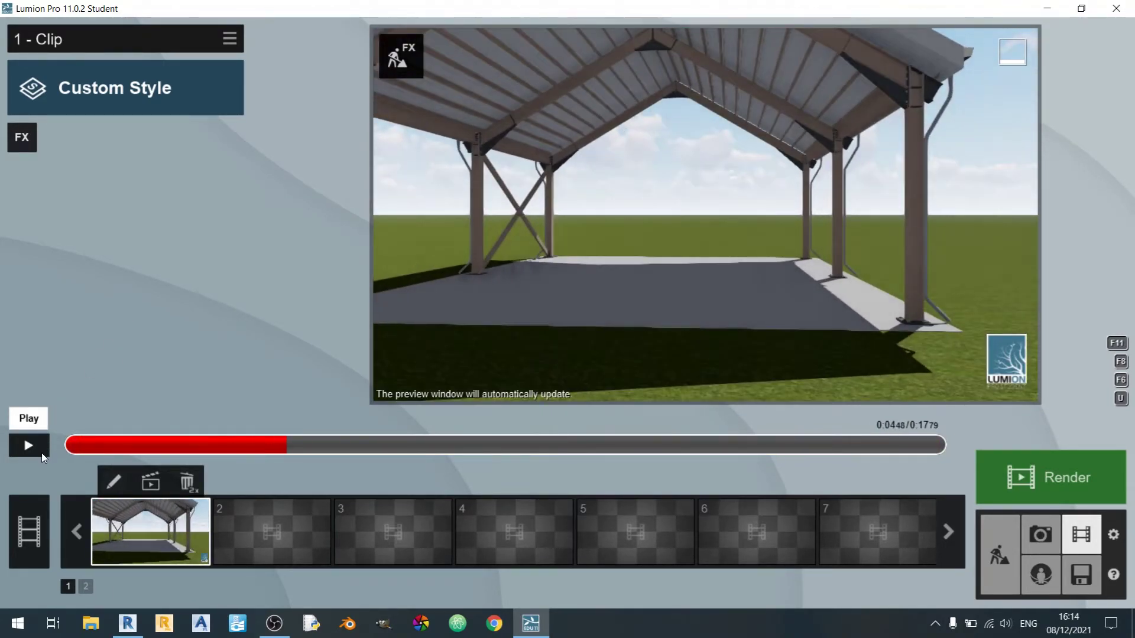
{"action": "left_click", "coordinate": [1047, 477]}
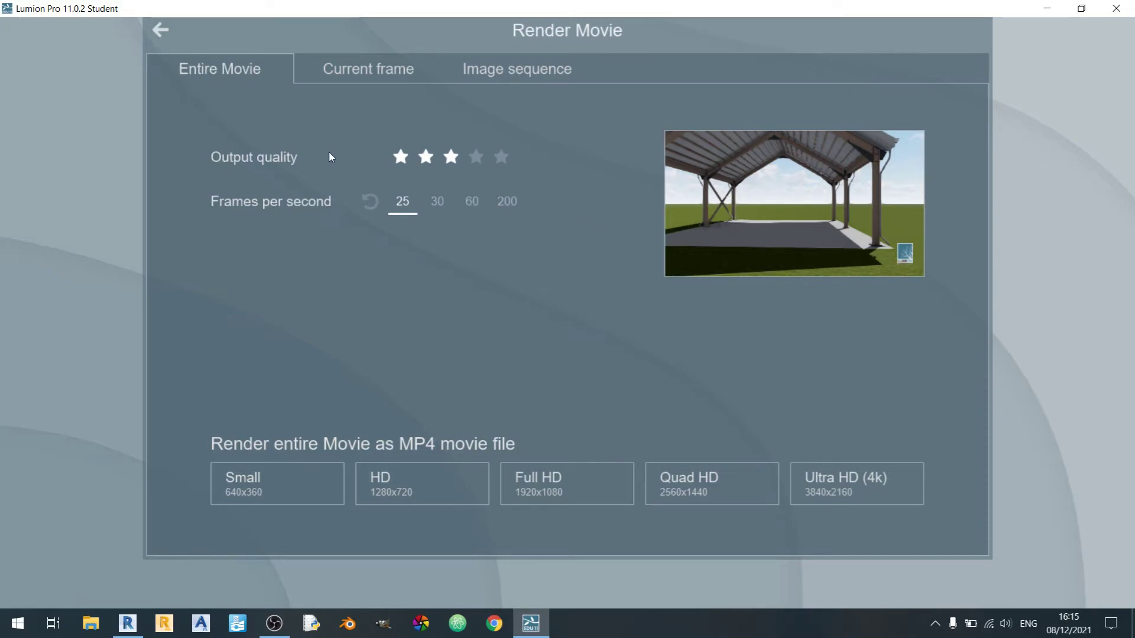
{"action": "left_click", "coordinate": [502, 157]}
{"action": "left_click", "coordinate": [409, 163]}
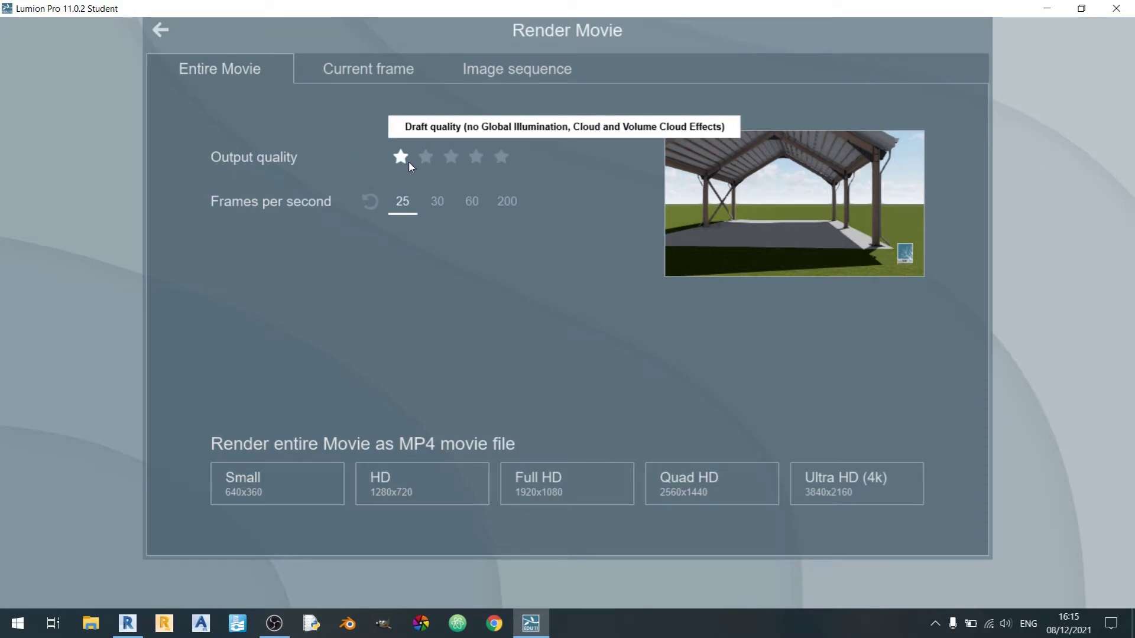
{"action": "left_click", "coordinate": [426, 157]}
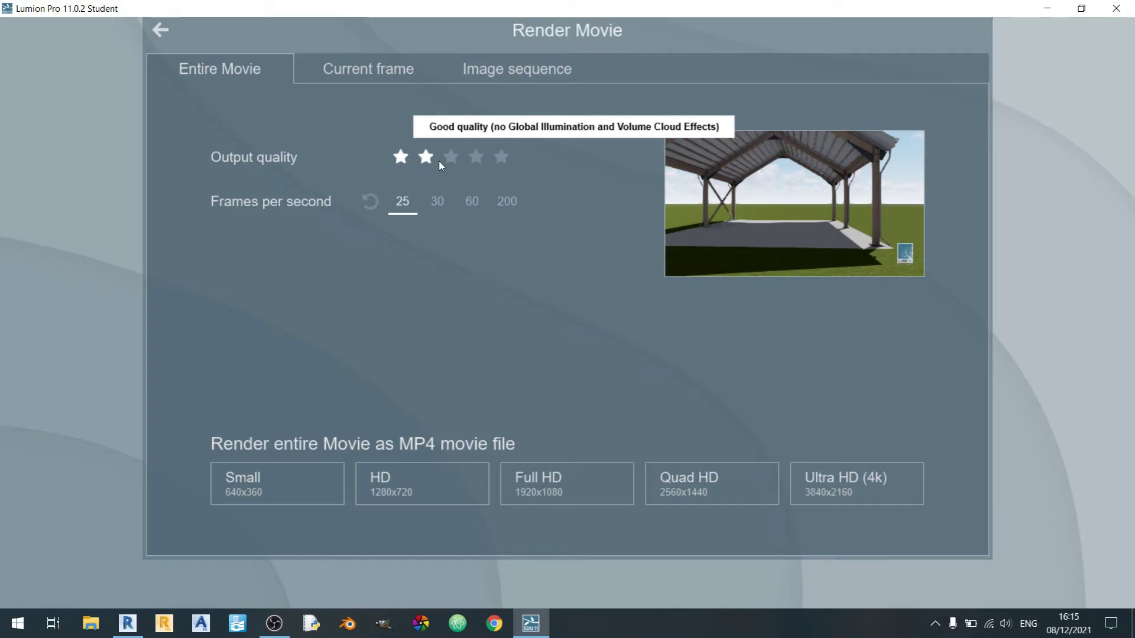
{"action": "left_click", "coordinate": [451, 159]}
{"action": "left_click", "coordinate": [428, 159]}
{"action": "left_click", "coordinate": [452, 158]}
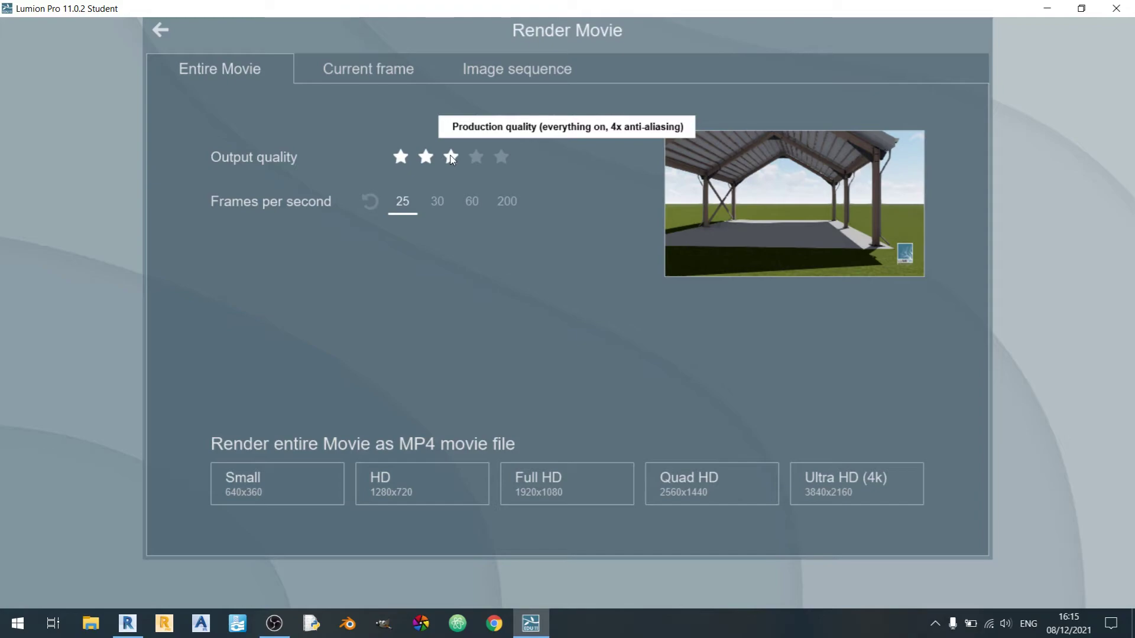
{"action": "left_click", "coordinate": [479, 158]}
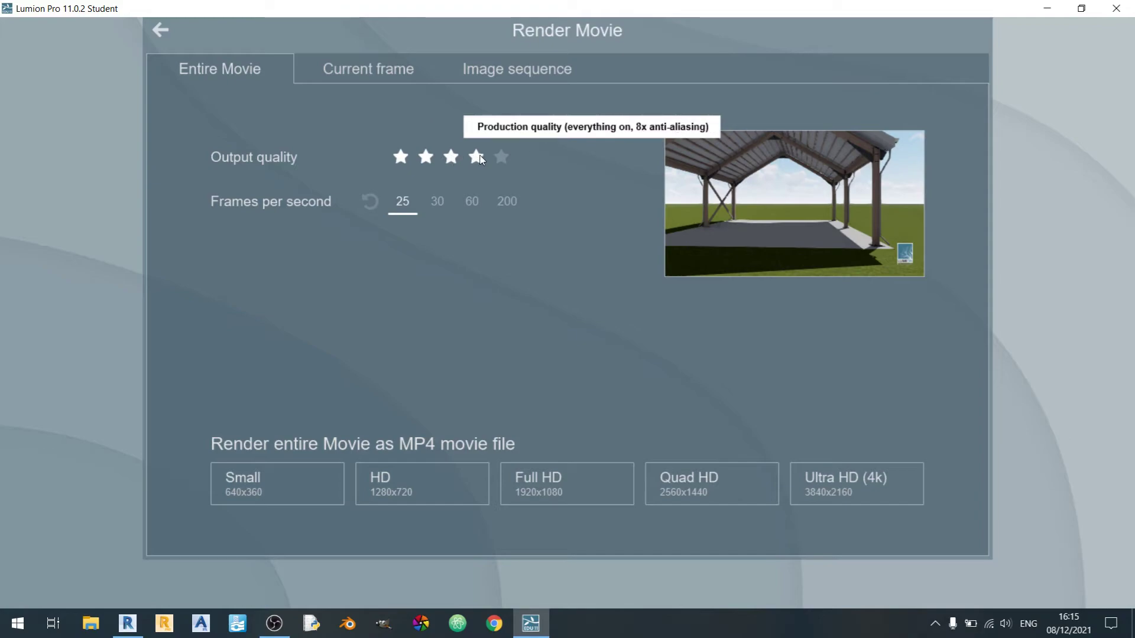
{"action": "left_click", "coordinate": [500, 156]}
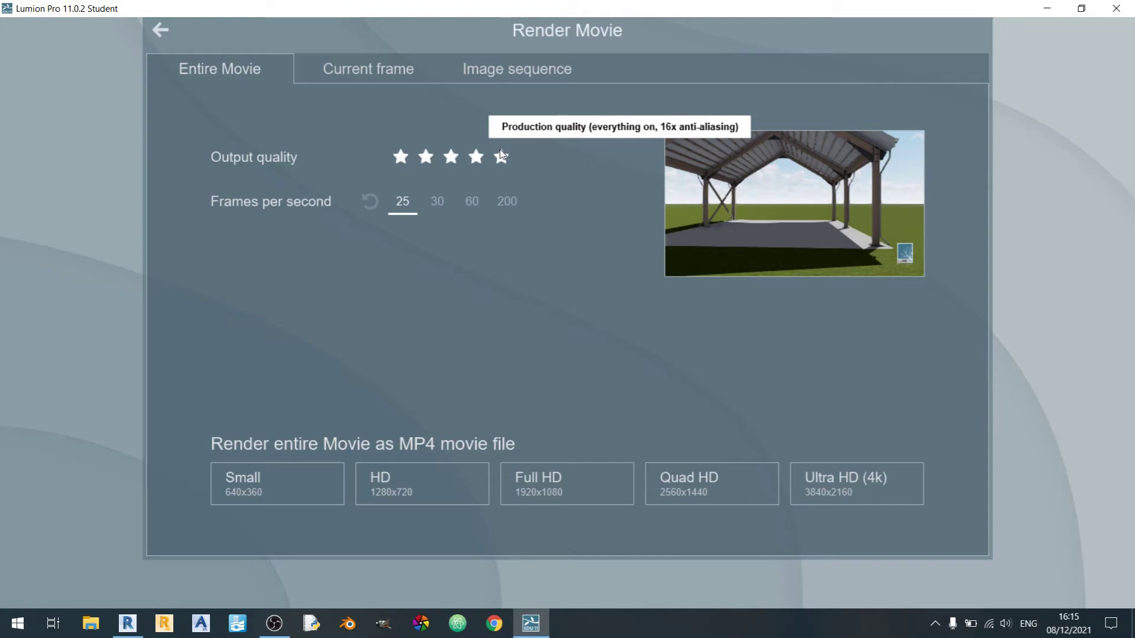
{"action": "left_click", "coordinate": [453, 157]}
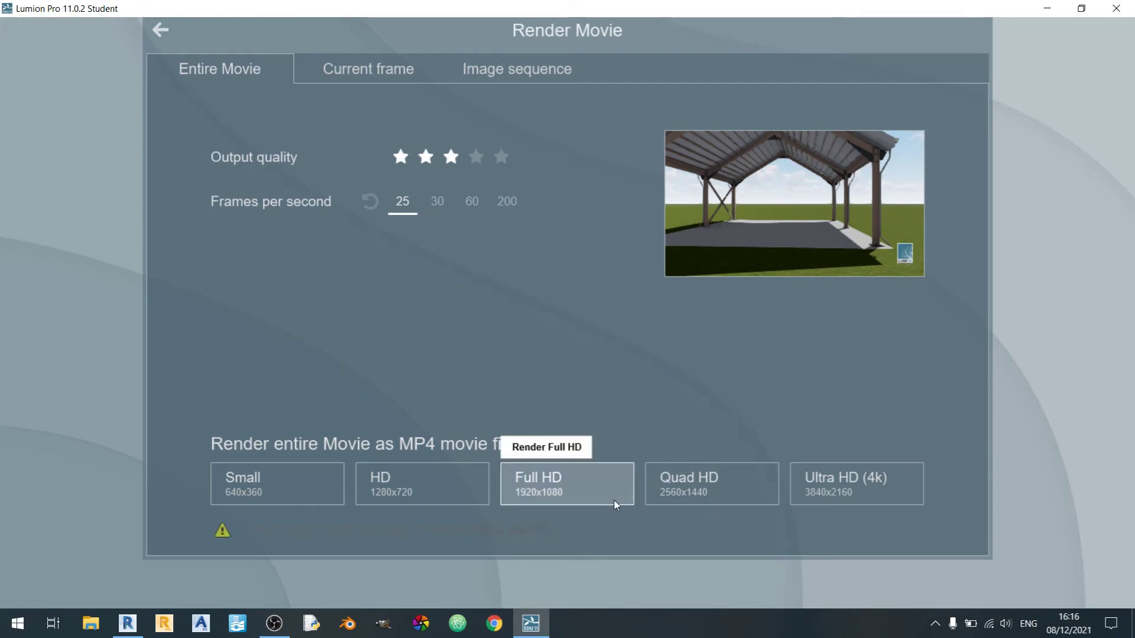
Choose Full HD 1920x1080 and save the render as Trial 1 MP4
{"action": "left_click", "coordinate": [579, 497]}
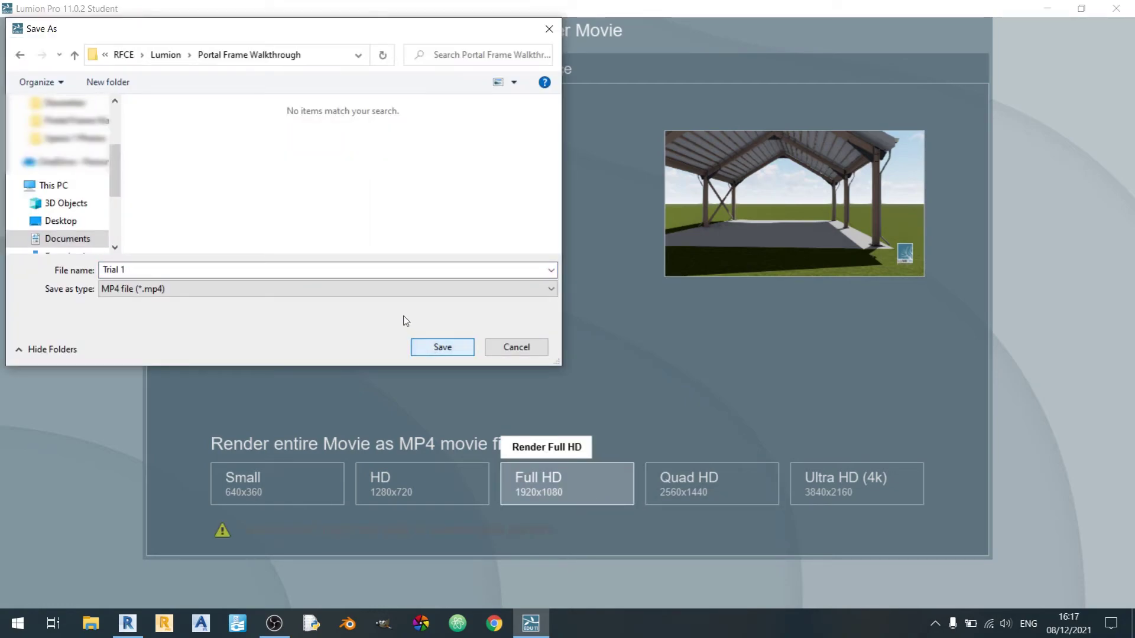
{"action": "left_click", "coordinate": [443, 347]}
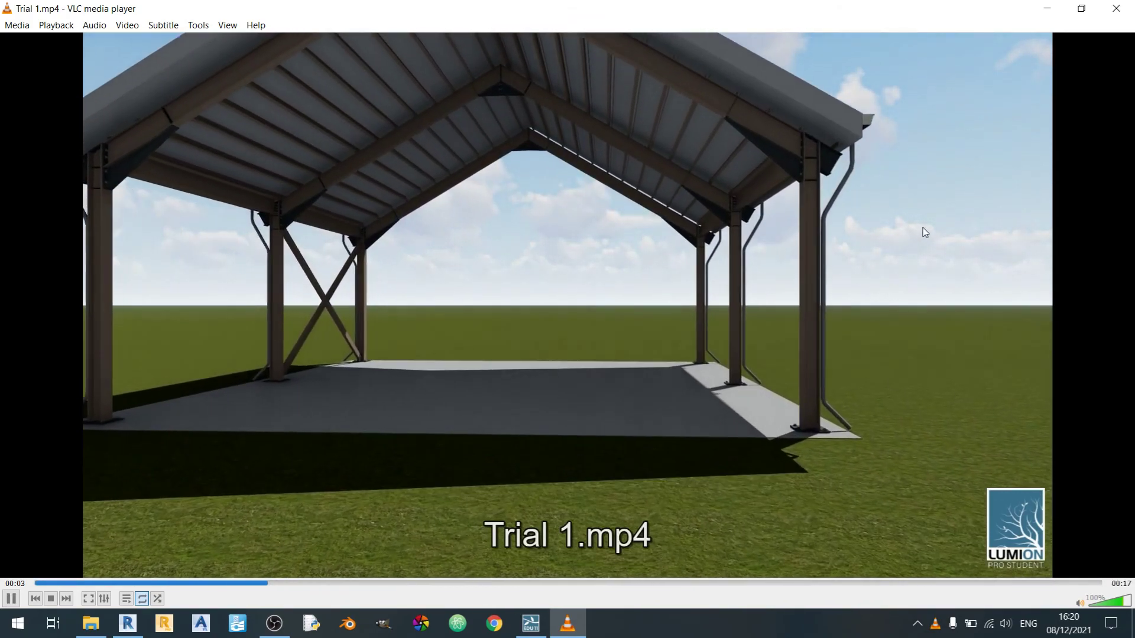
Pause the Trial 1.mp4 walkthrough in VLC at 00:05
{"action": "key", "text": "space"}
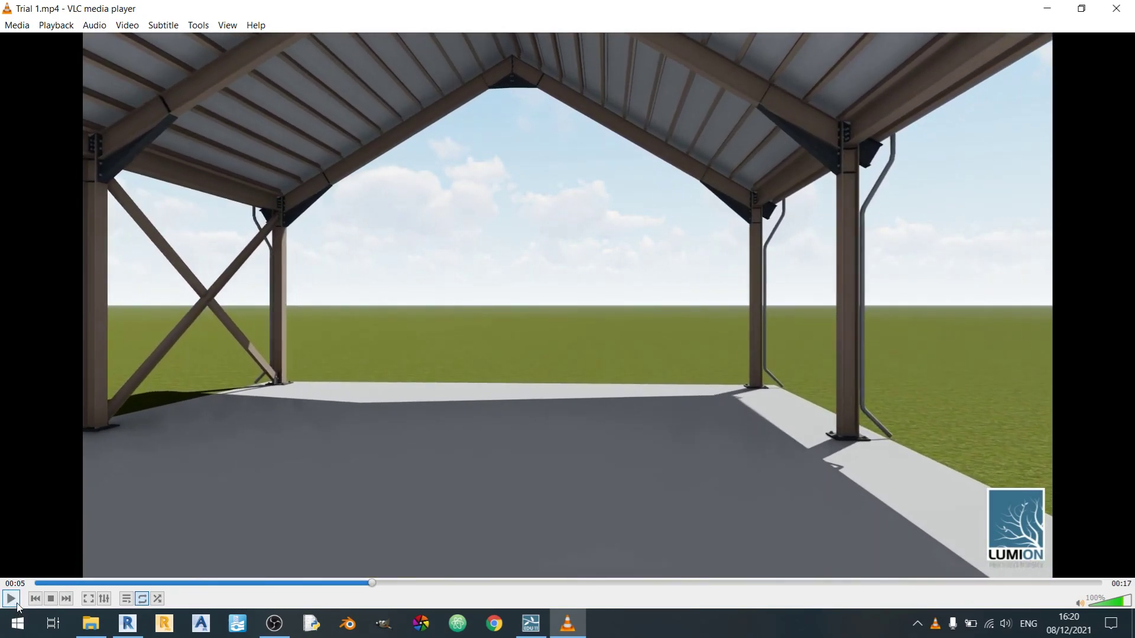
Quit VLC with Ctrl+Q to return to Lumion's completed 446/446-frame render
{"action": "key", "text": "ctrl+q"}
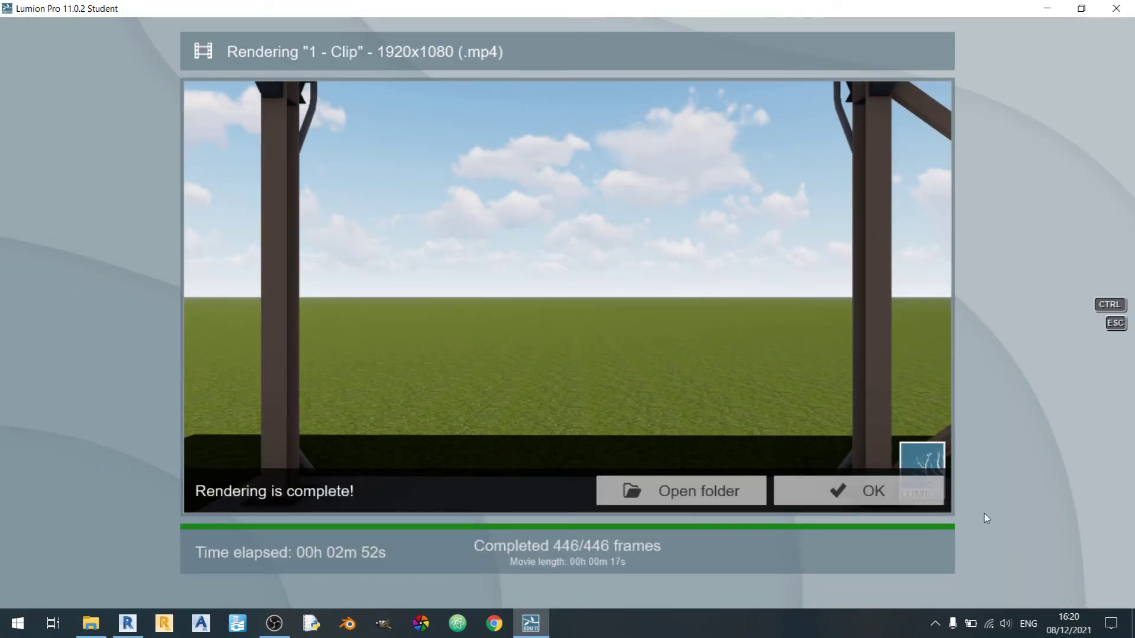